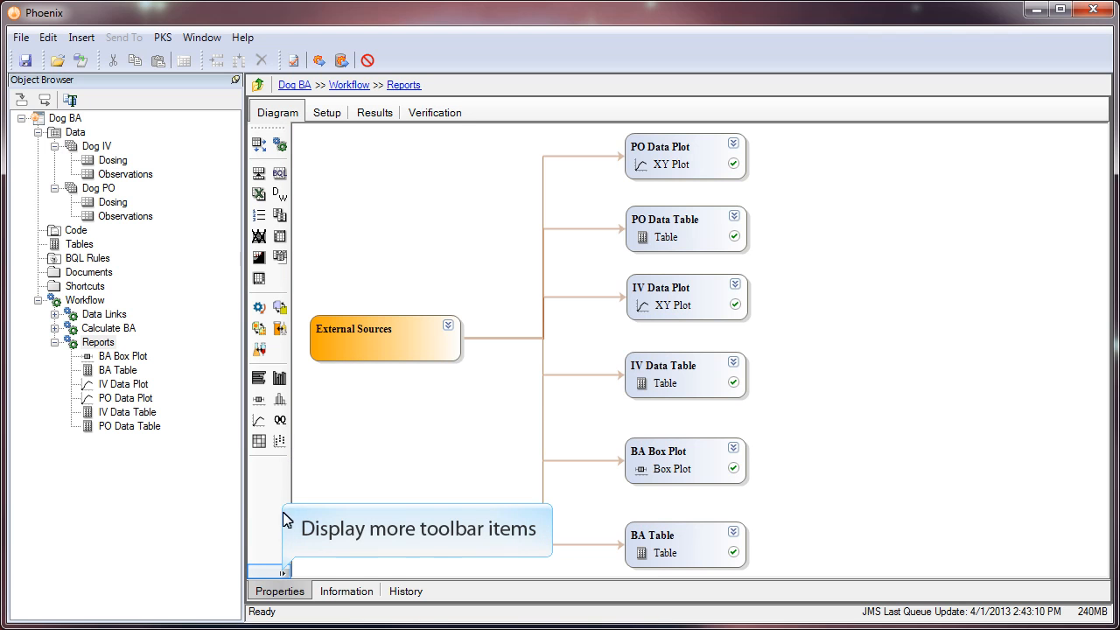
Step: Insert a Reporter object into the Reports workflow and place it beside the plot and table objects, away from External Sources
click(282, 574)
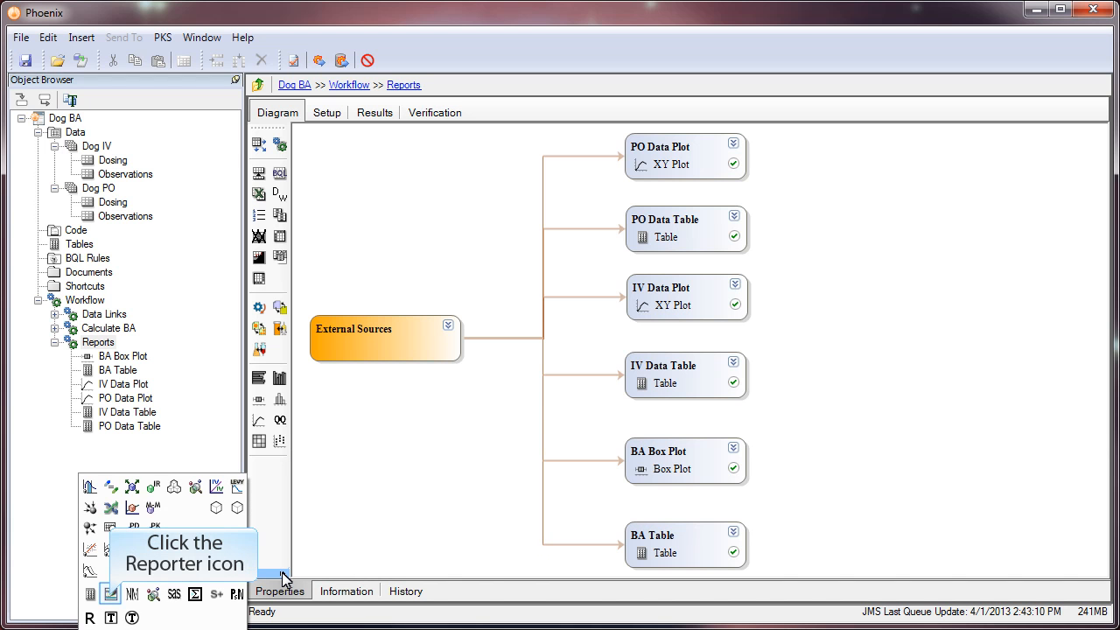
click(110, 595)
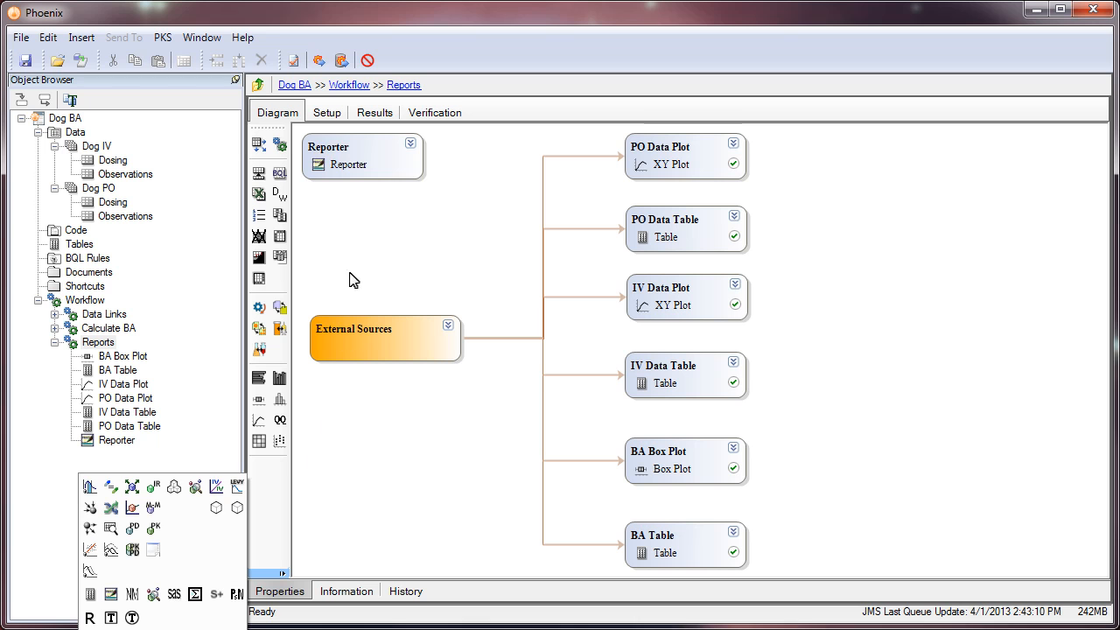
drag(357, 166, 882, 353)
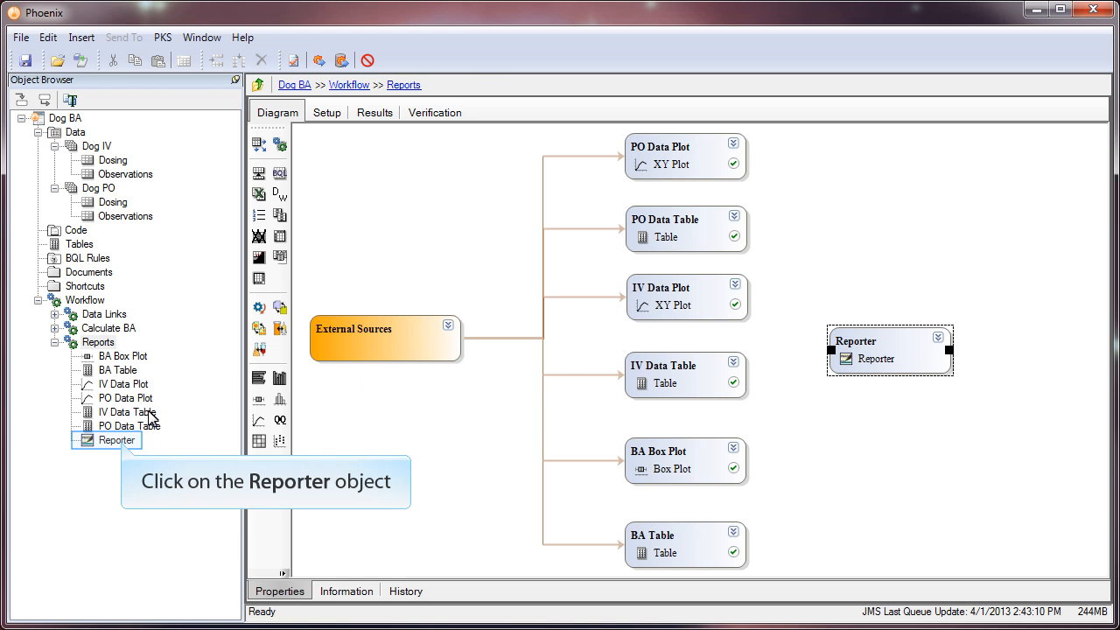
Step: Start adding content to the Reporter, selecting the BA Box Plot's Plot and the BA Table's Html output from the Reports workflow
click(122, 443)
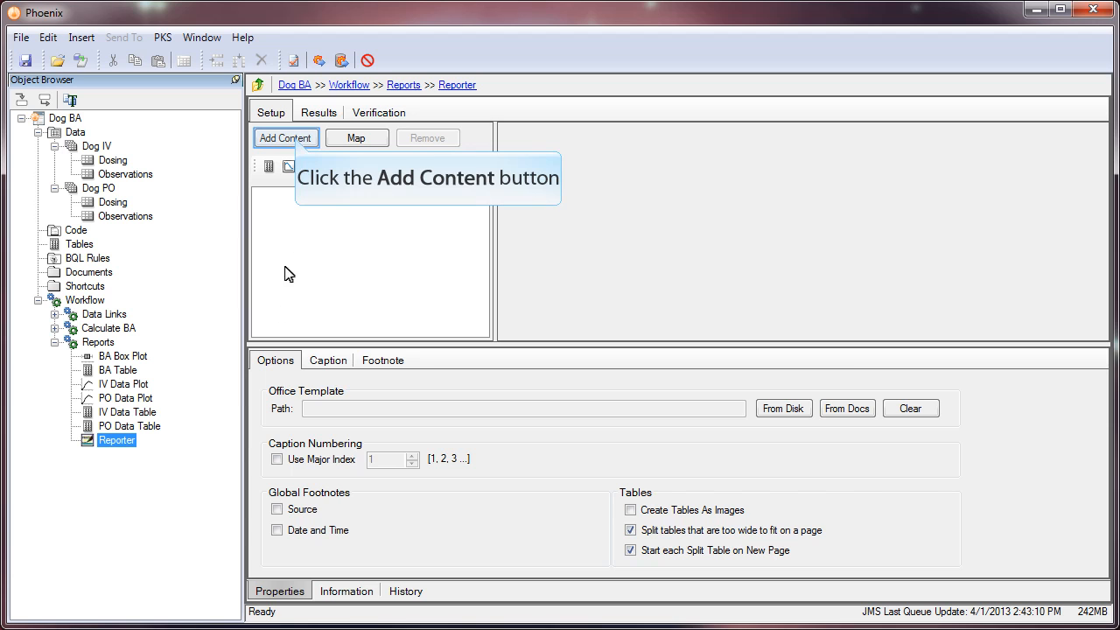
click(291, 140)
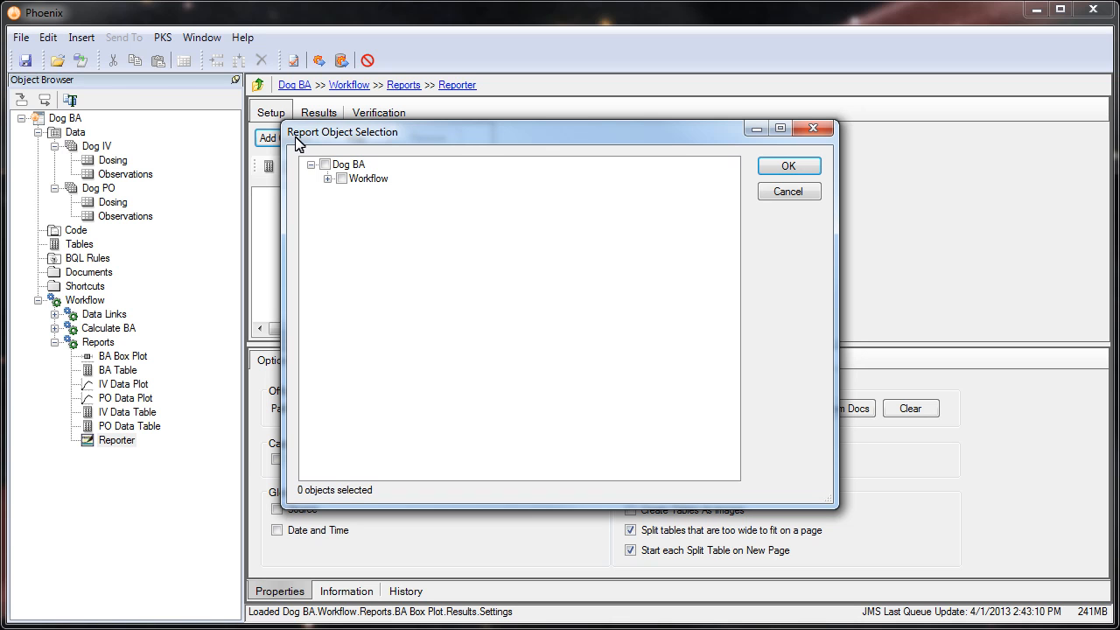
click(327, 178)
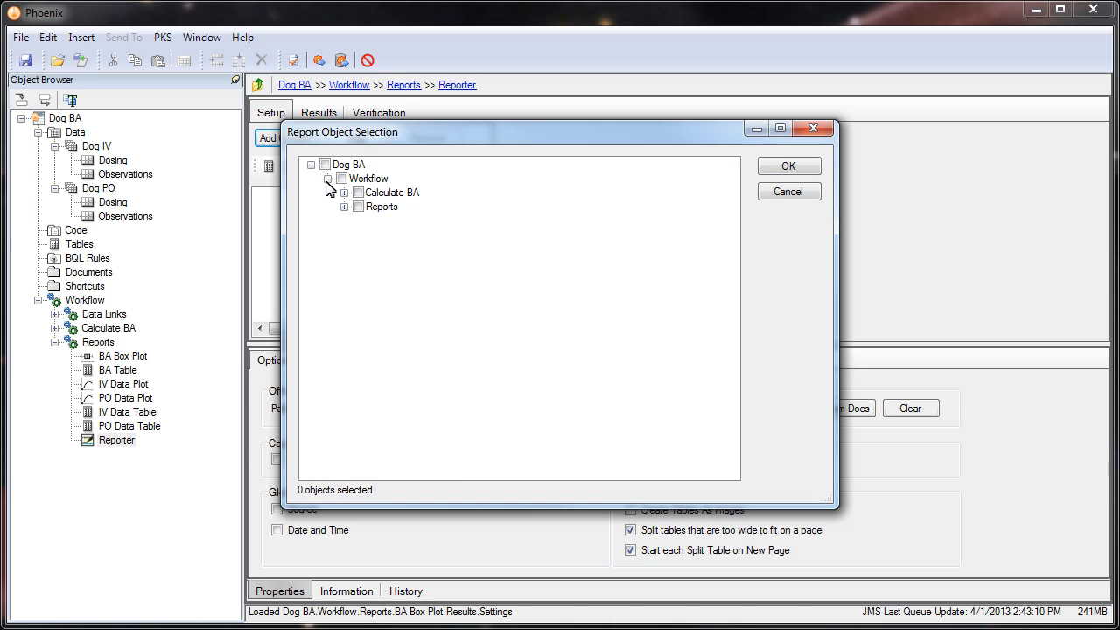
click(344, 207)
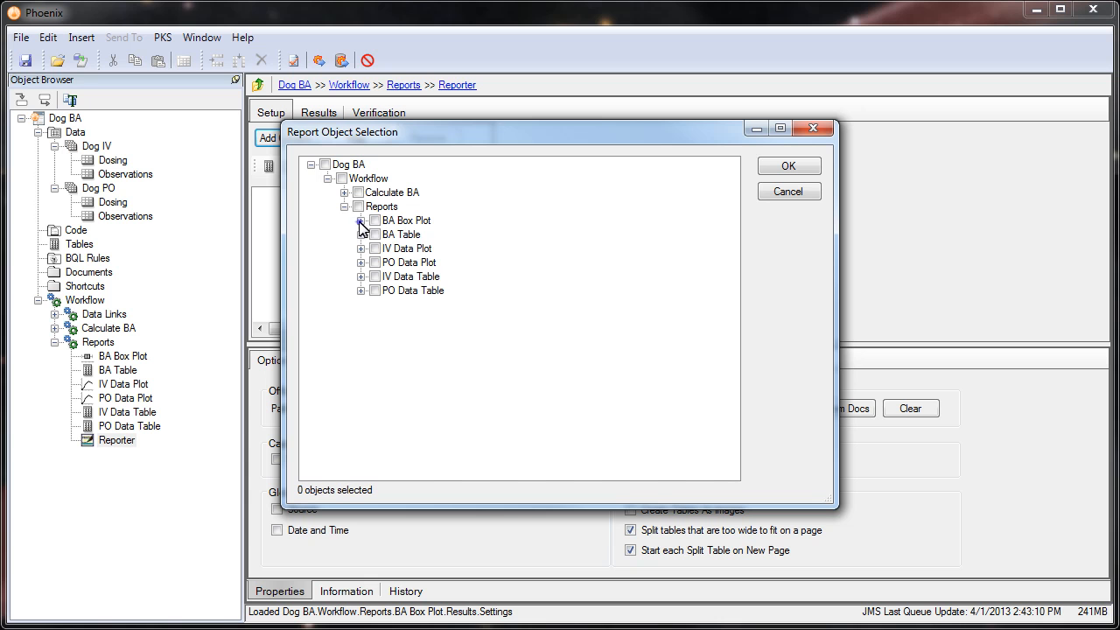
click(361, 221)
click(391, 234)
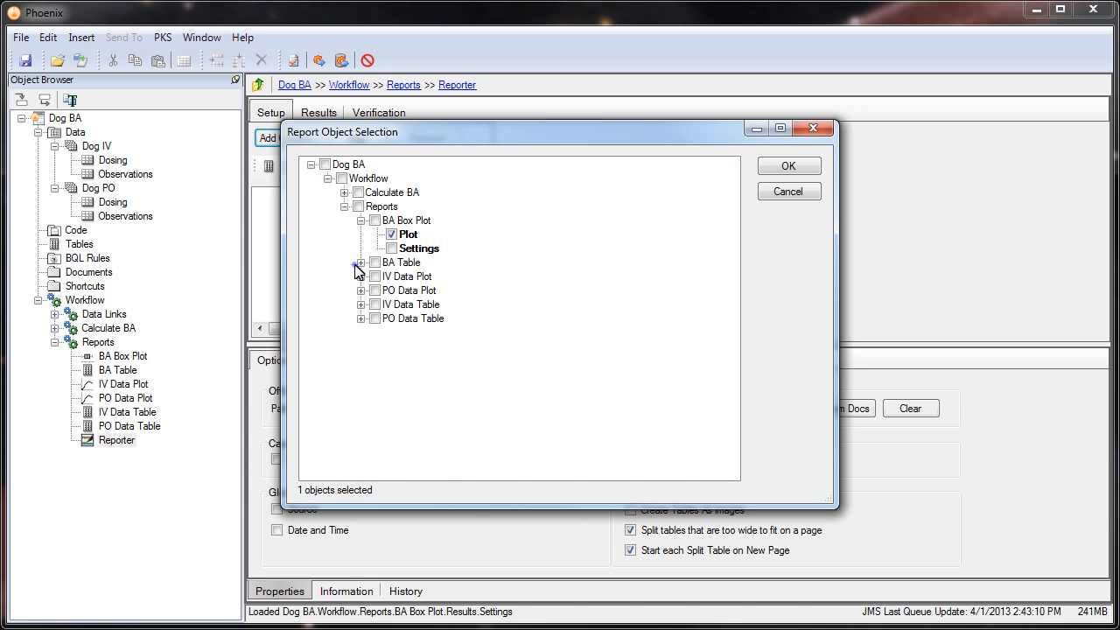
click(360, 263)
click(391, 277)
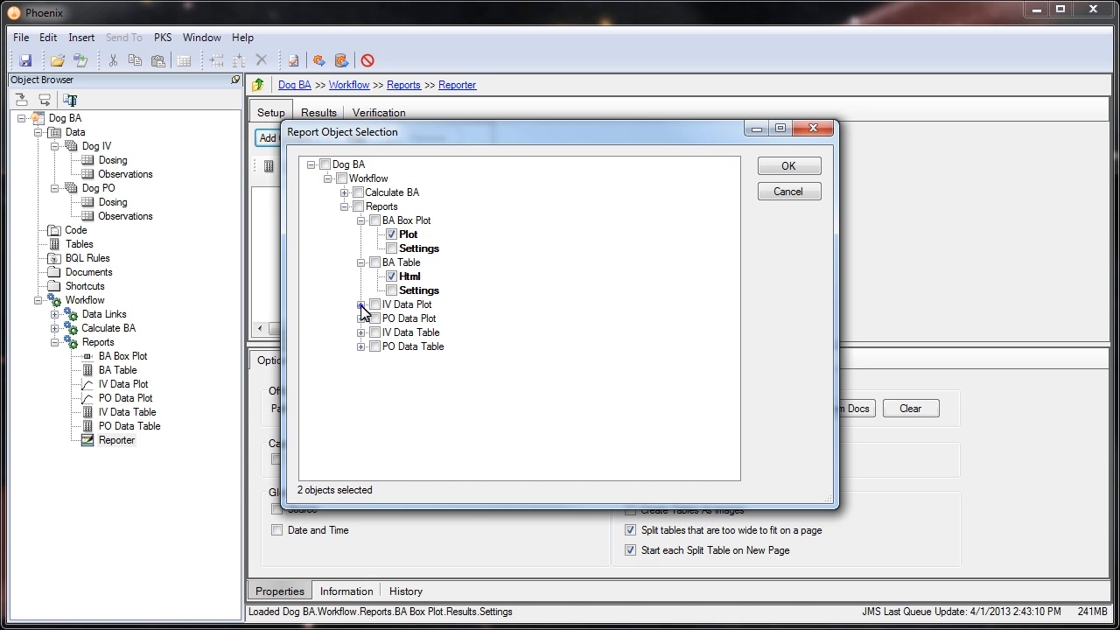
Step: Select the Plot output of IV and PO Data Plot and the Html output of IV and PO Data Table, and confirm the report contents
click(360, 305)
click(392, 318)
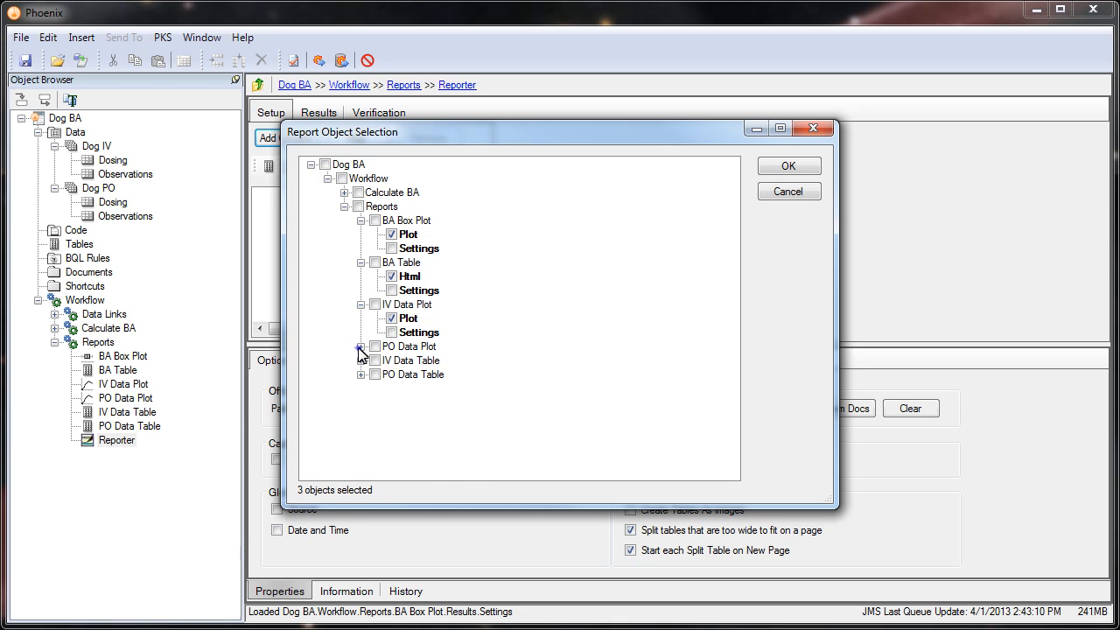
click(361, 346)
click(391, 360)
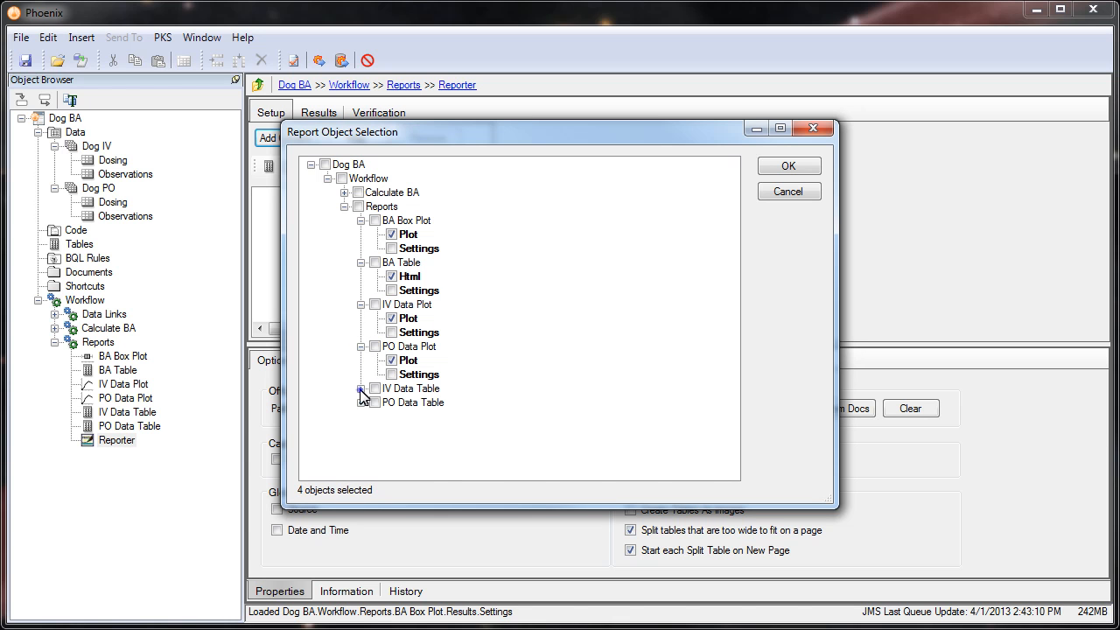
click(361, 389)
click(391, 403)
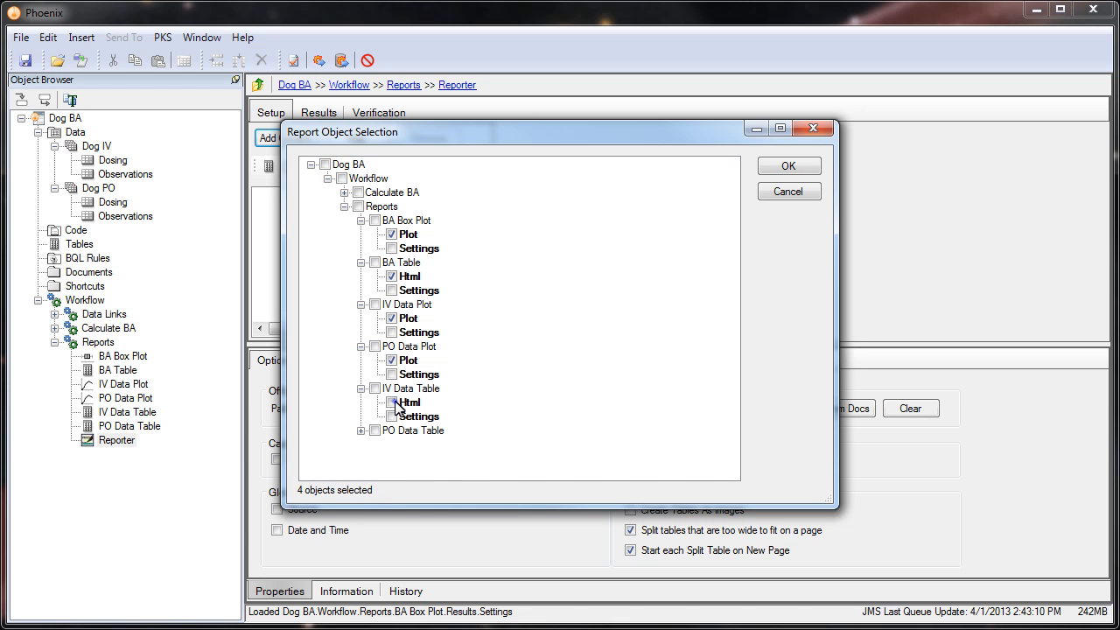
click(361, 430)
click(391, 445)
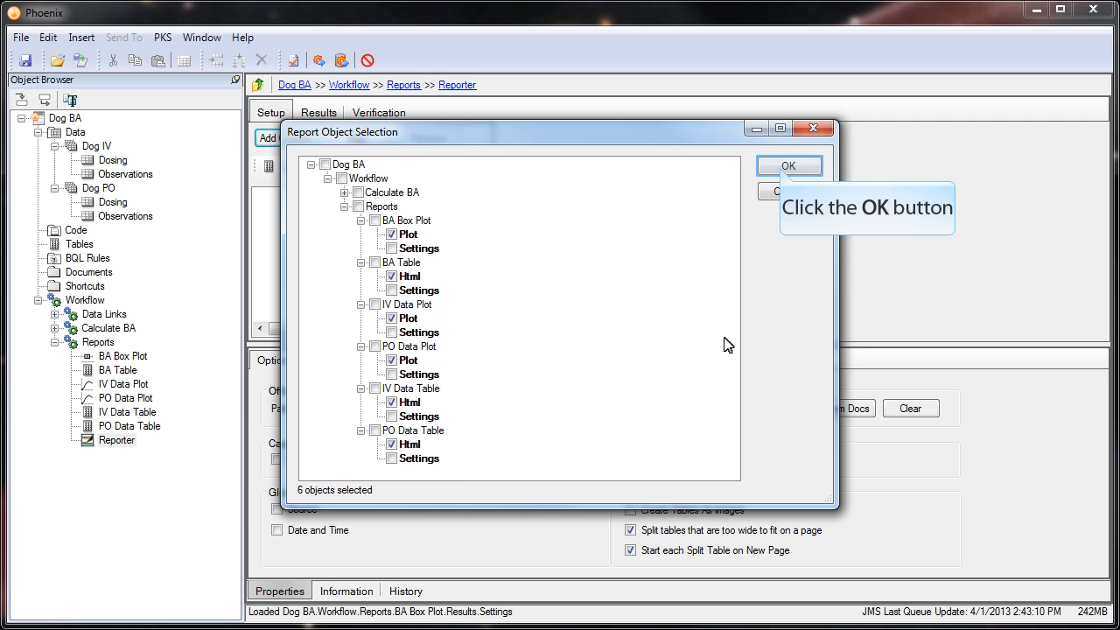
click(783, 166)
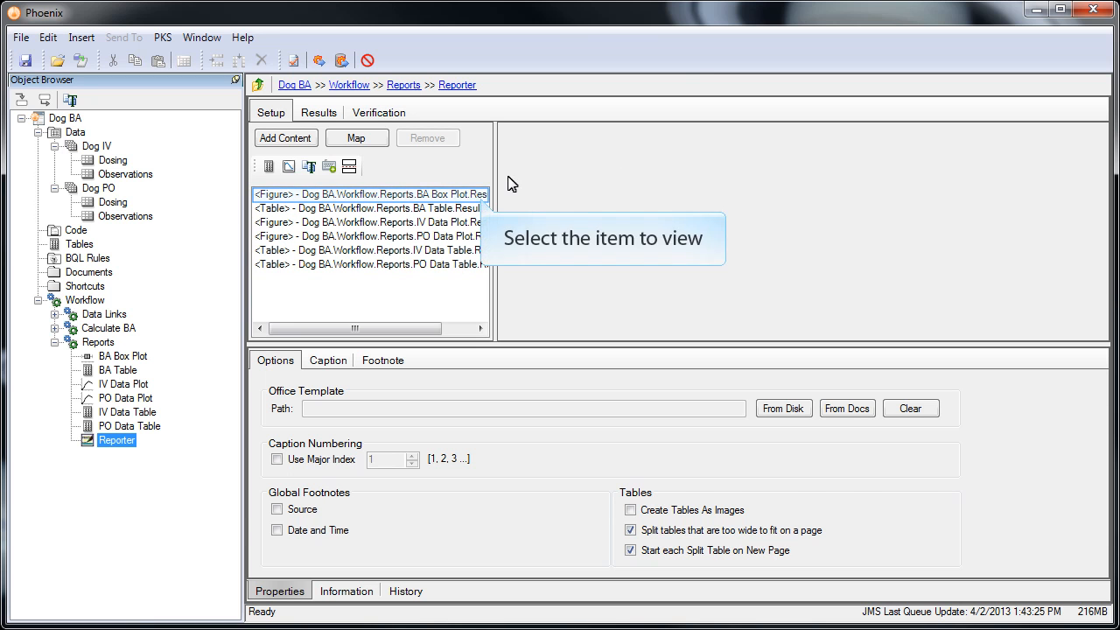
Step: Enter the caption "Summary of Absolute Bioavailability for PO and IV dosing of" for the BA Box Plot figure
click(454, 200)
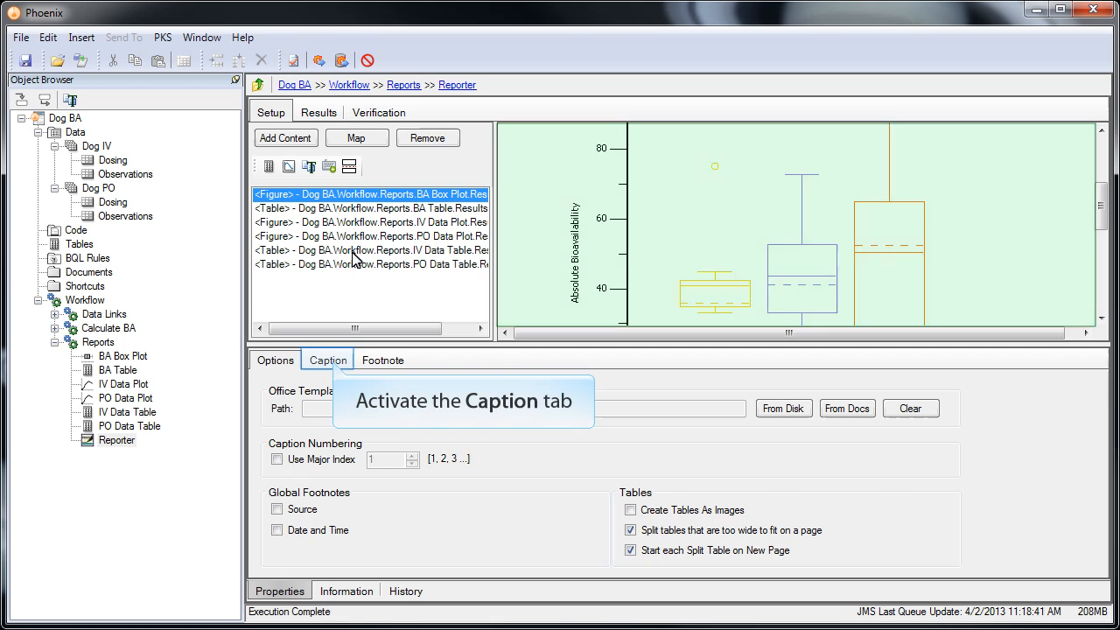
click(332, 362)
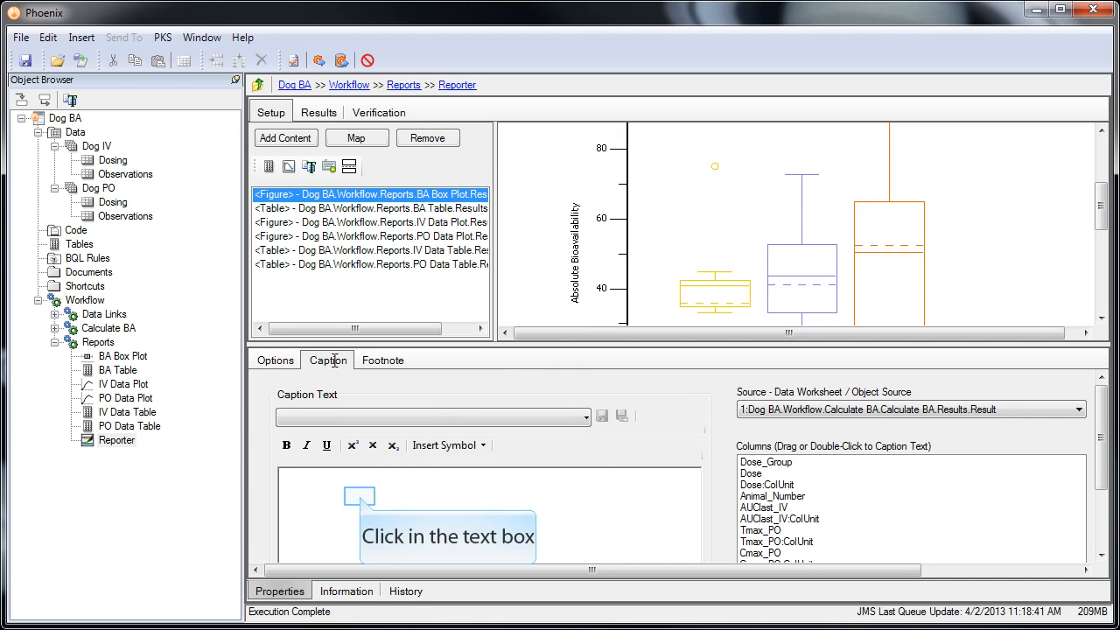
click(360, 497)
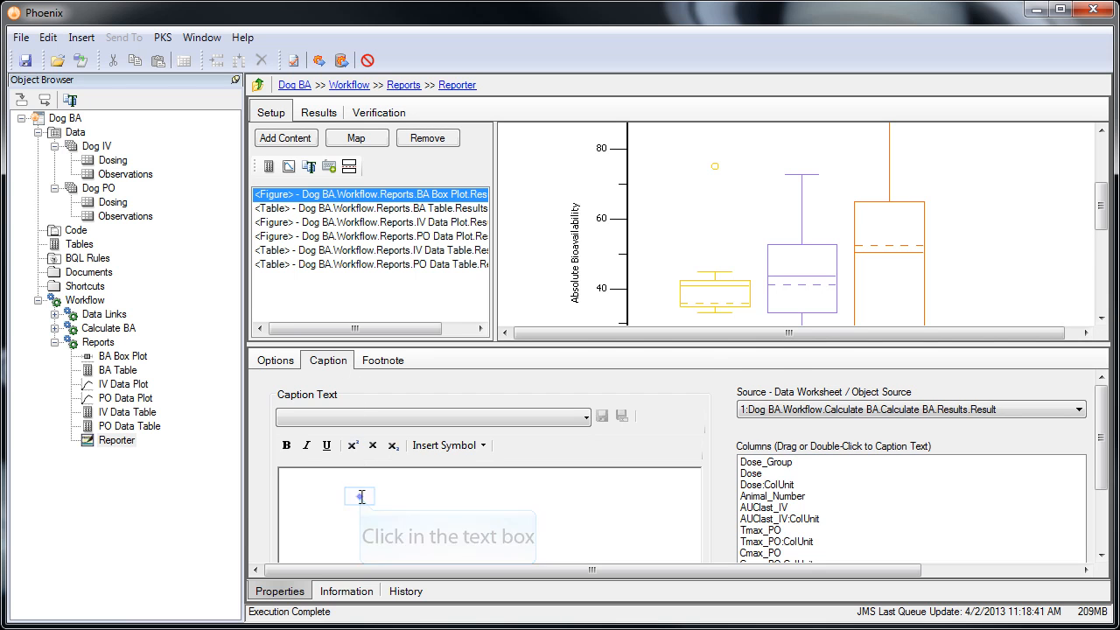
text(Summary of Absolute Bioavaila)
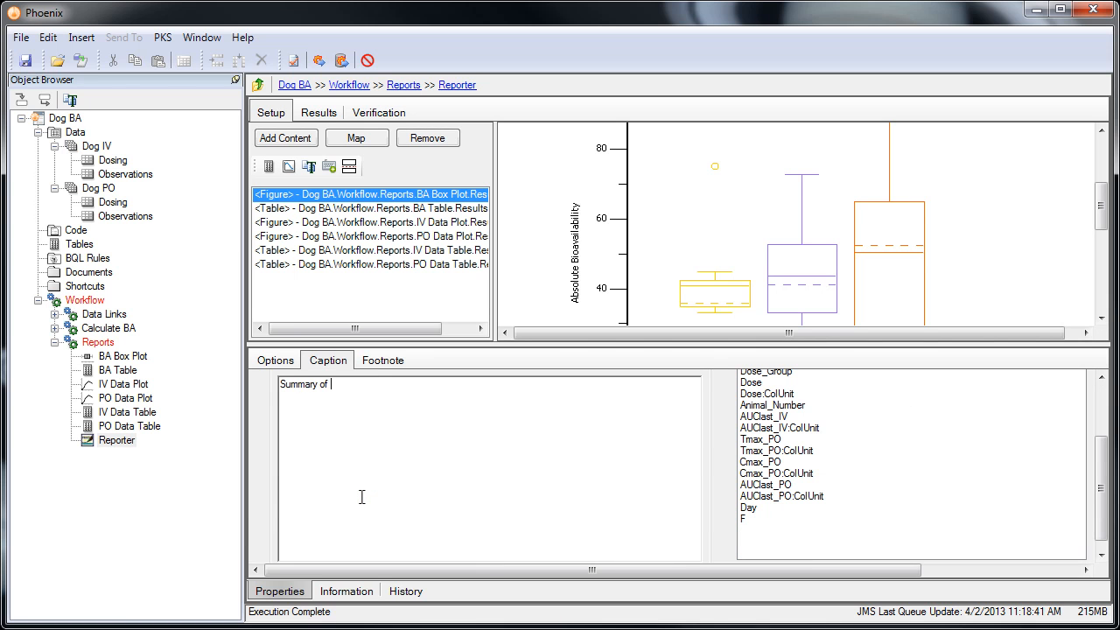
text(bility for PO and IV dosing of)
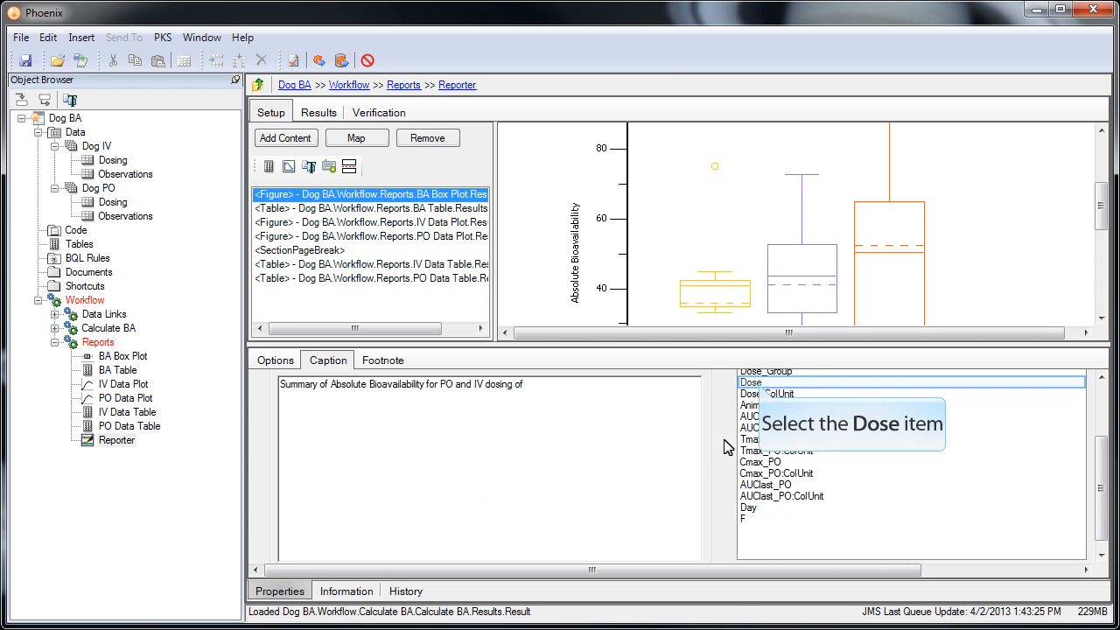
Step: Append the Dose and Dose:ColUnit column variables to the end of the BA Box Plot caption
click(758, 386)
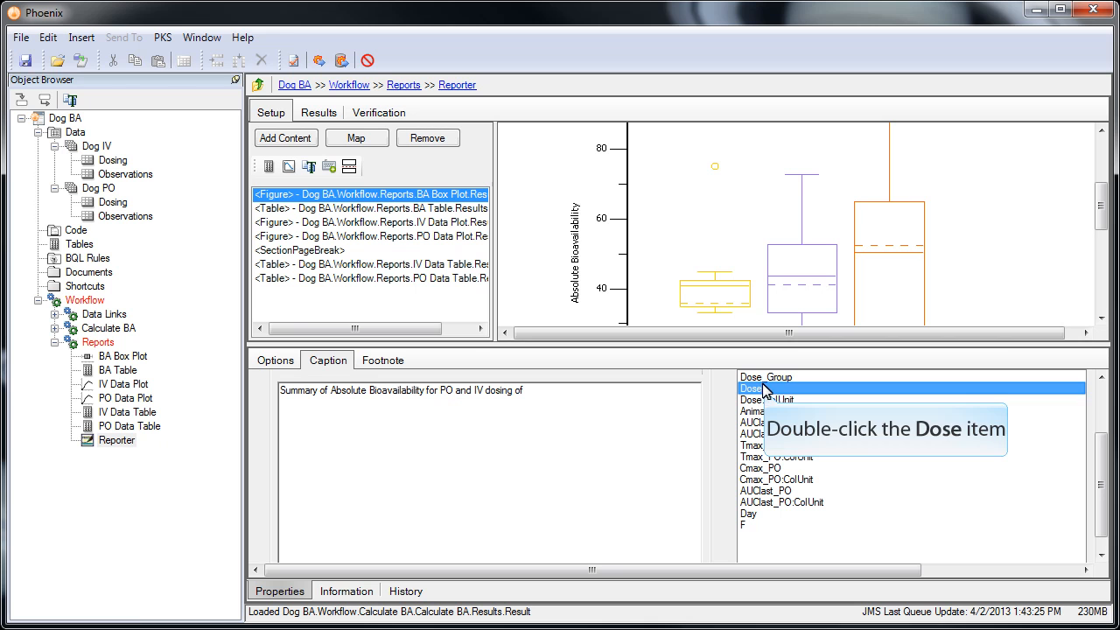
double_click(765, 392)
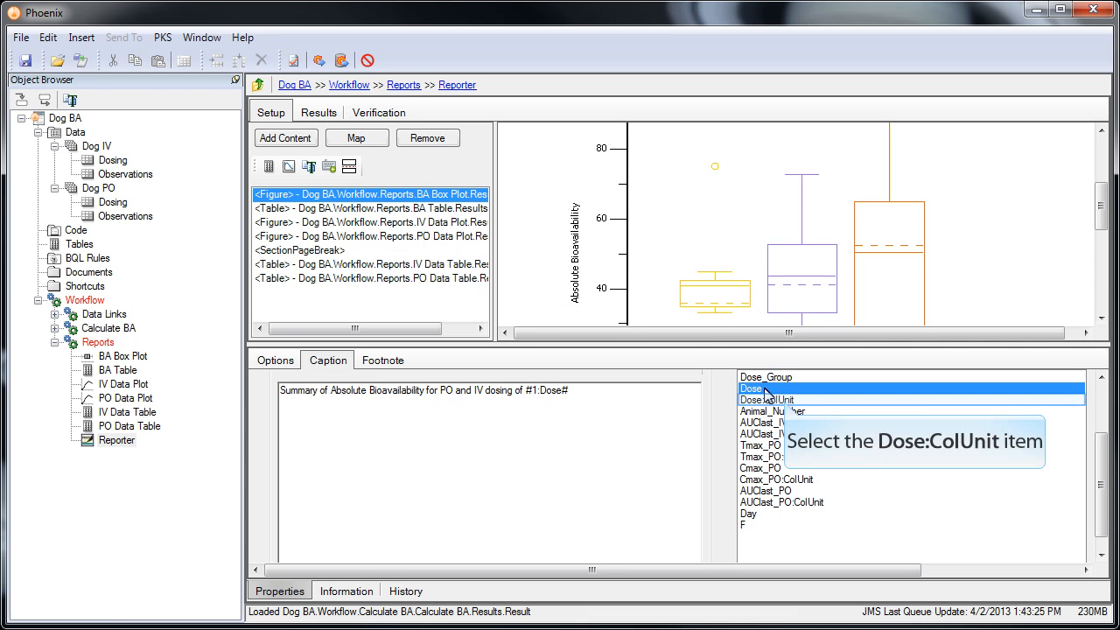
click(785, 401)
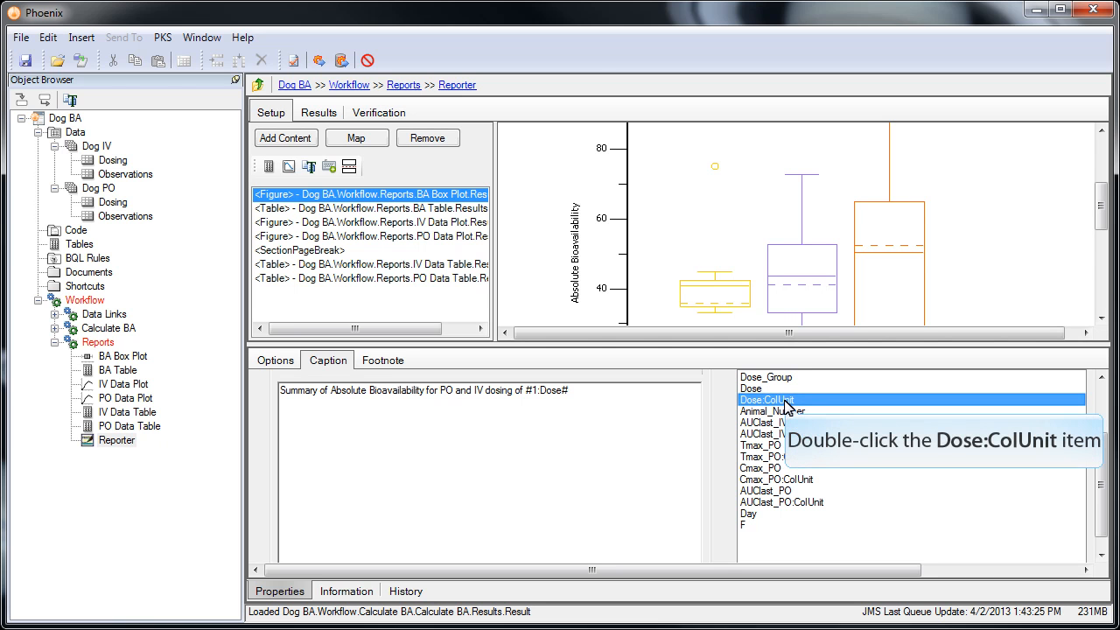
double_click(786, 403)
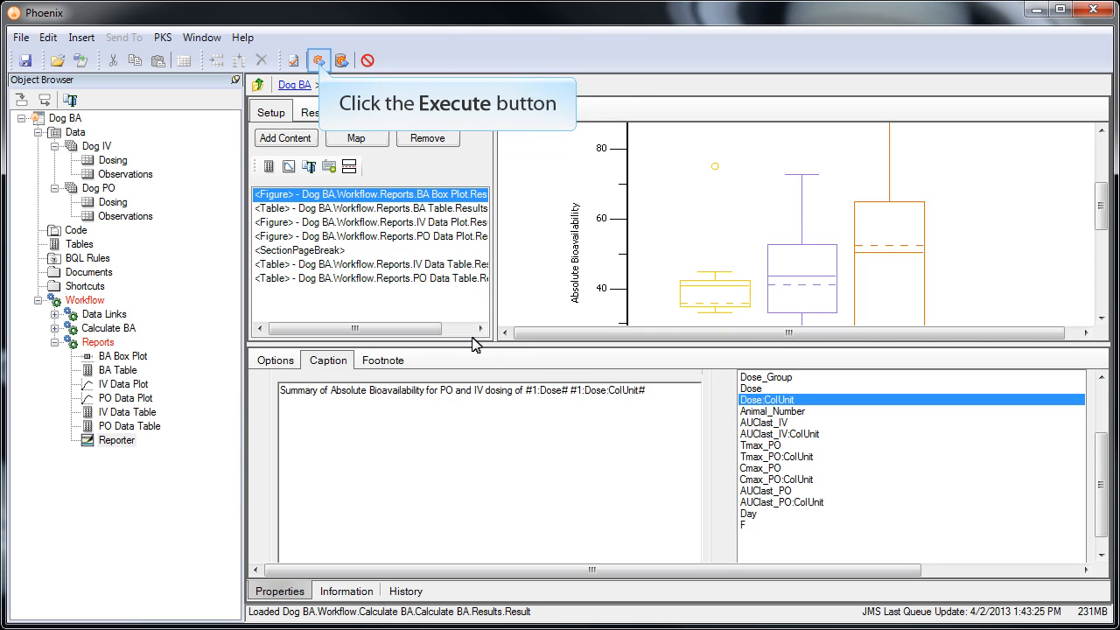
Step: Execute the Reporter and open the generated Report.docx in the external viewer
click(318, 61)
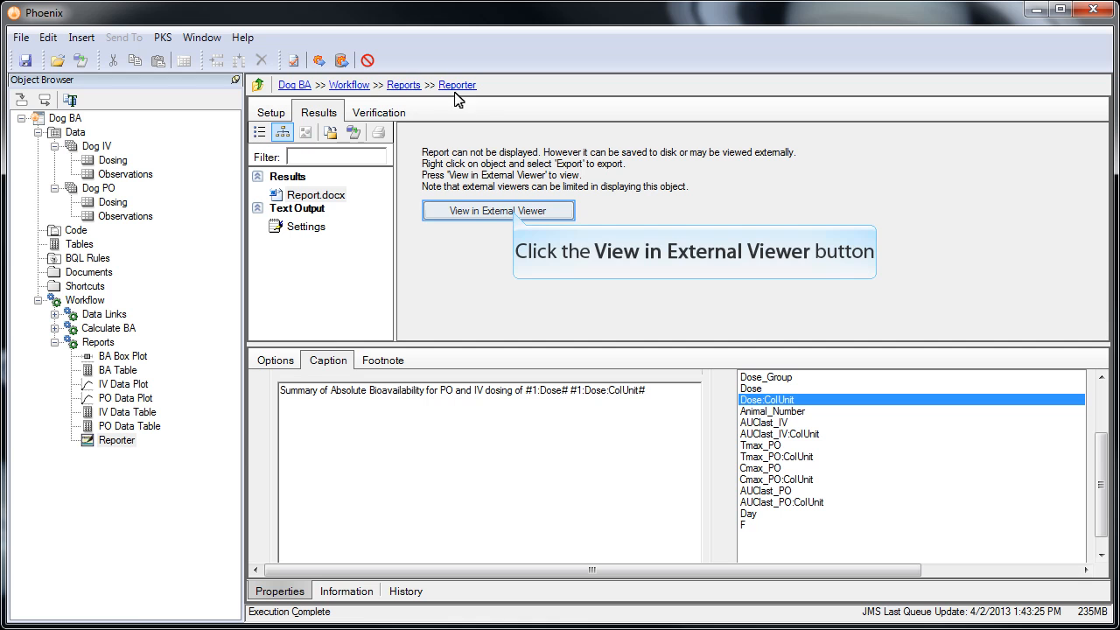
click(517, 215)
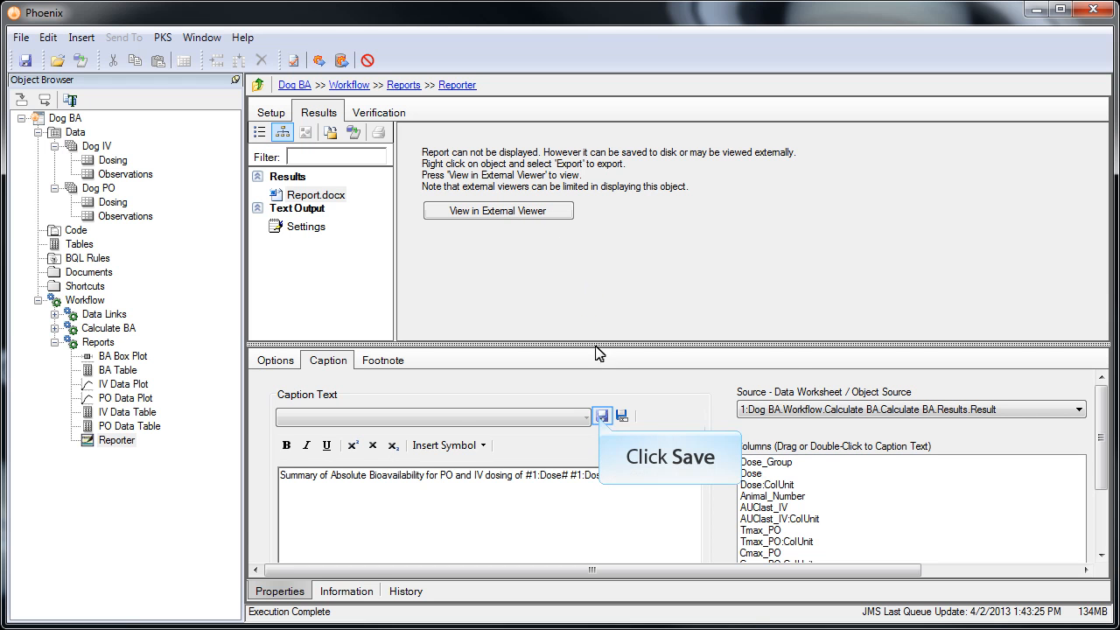
Step: Save the BA Box Plot caption text as a new reusable caption
click(602, 415)
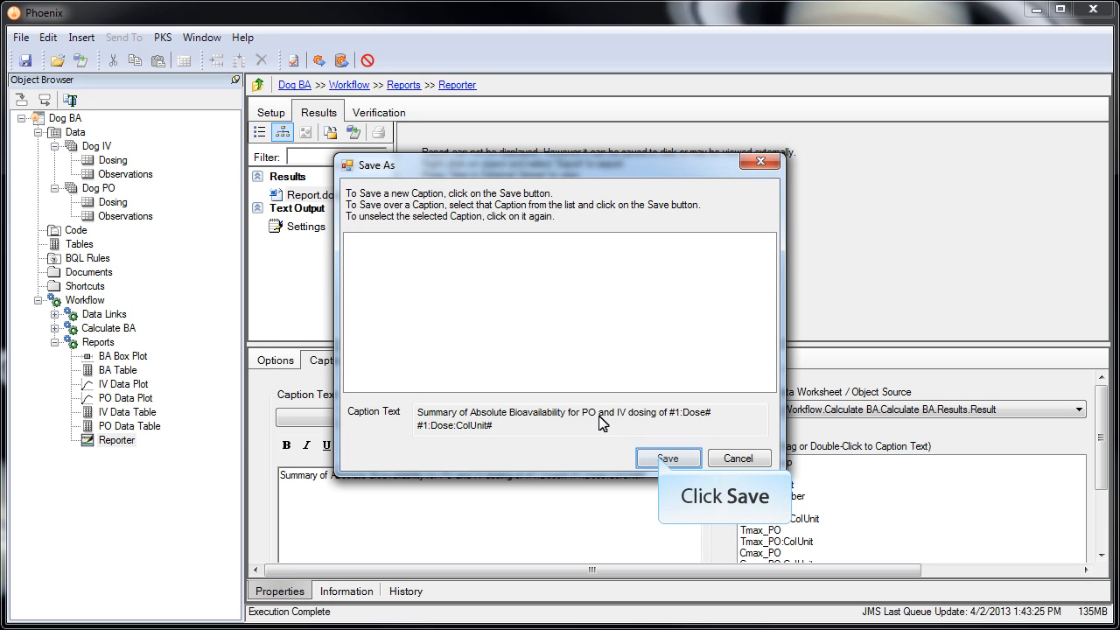
click(664, 459)
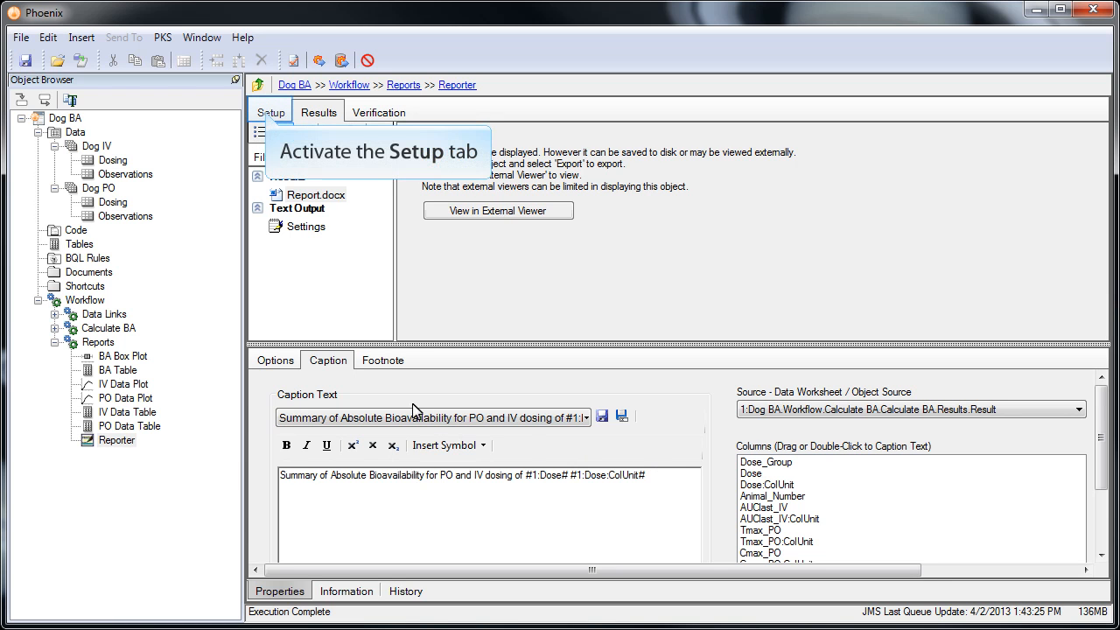
Step: Apply the saved bioavailability caption to the BA Table item in the Reporter setup and prefix it with "Individual and"
click(269, 115)
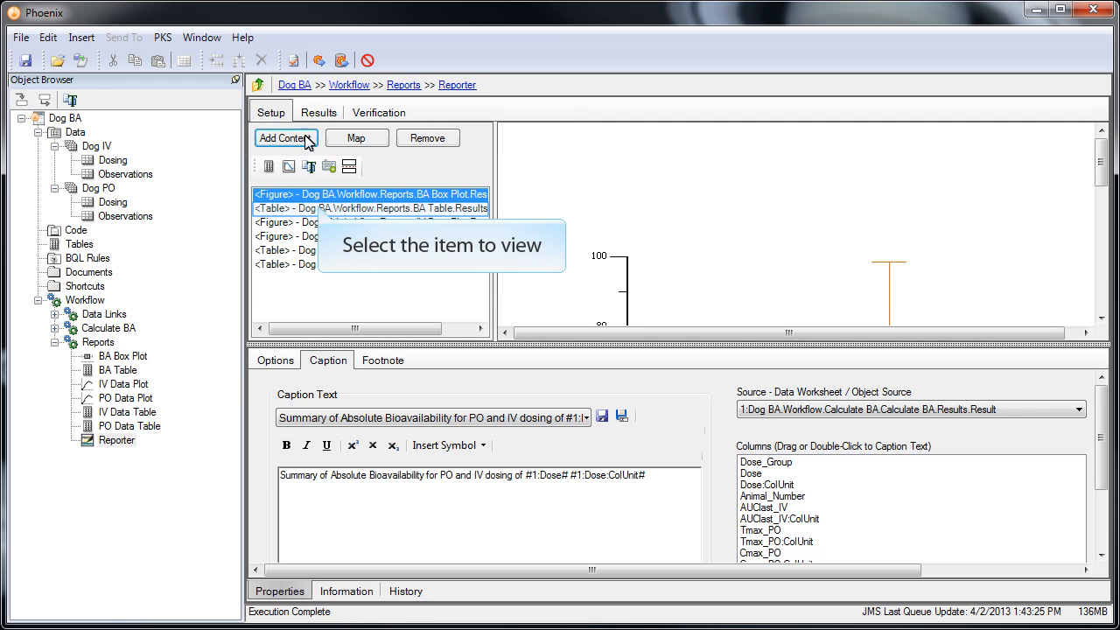
click(319, 198)
click(319, 208)
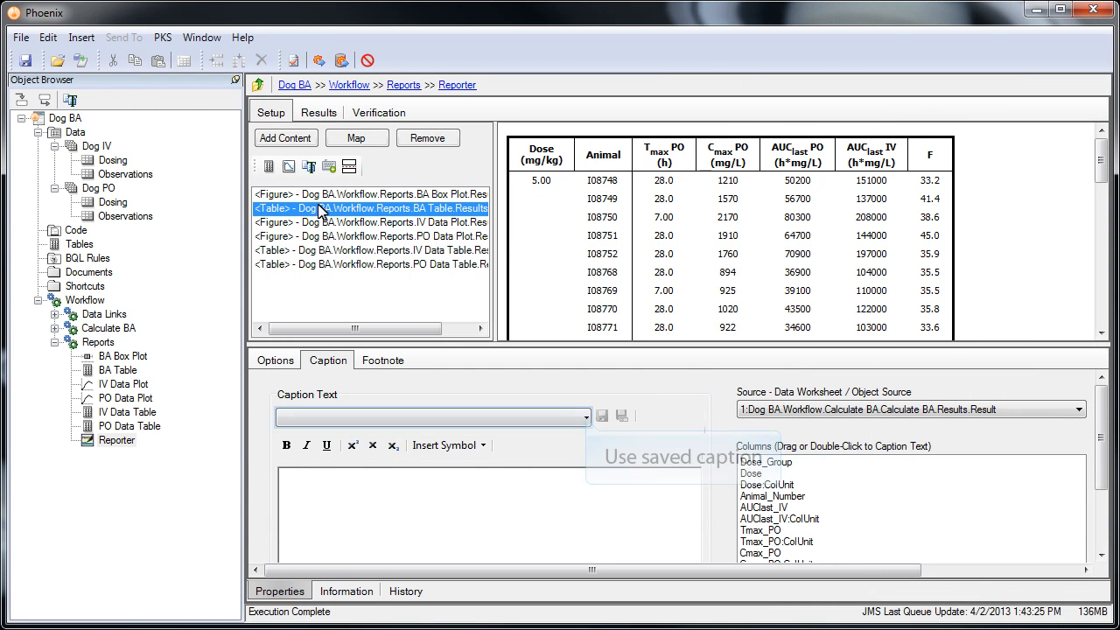
click(586, 417)
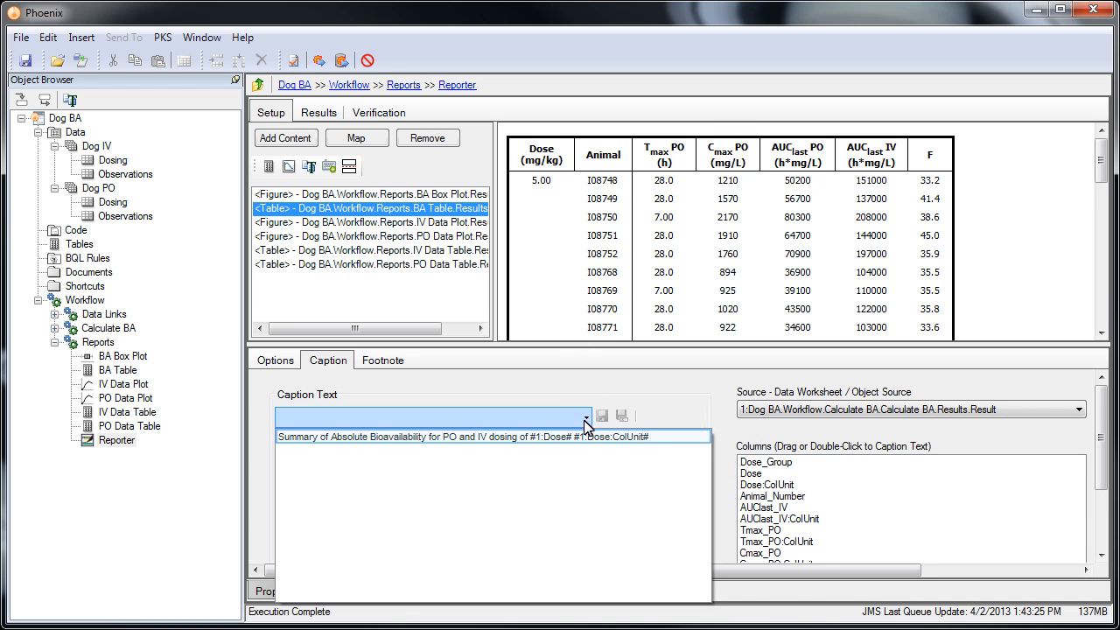
click(588, 437)
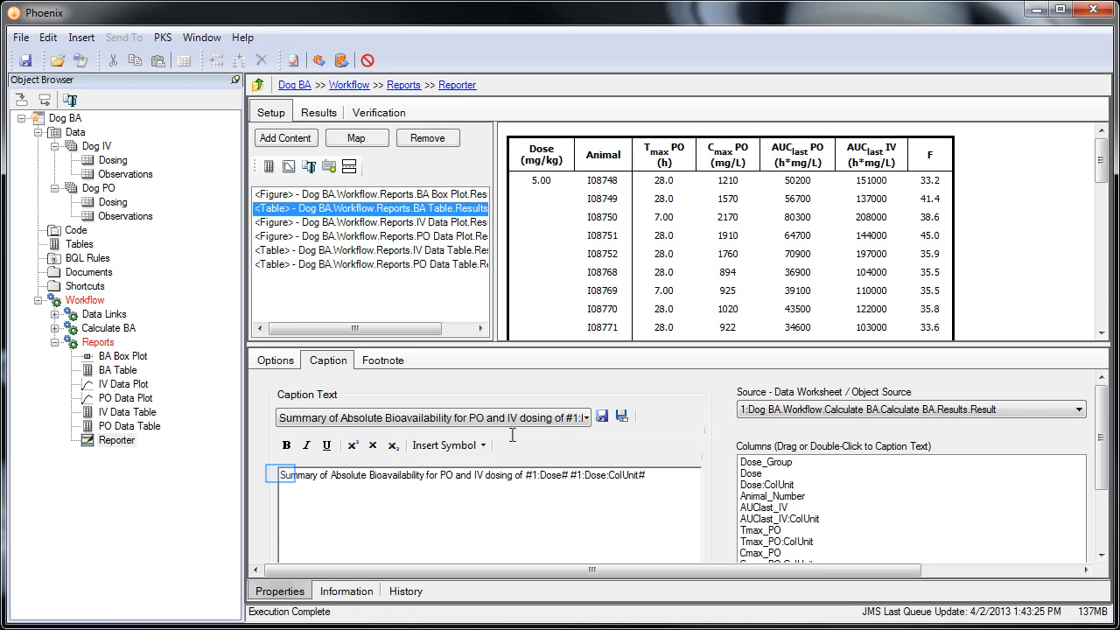
click(282, 474)
text(Individual and)
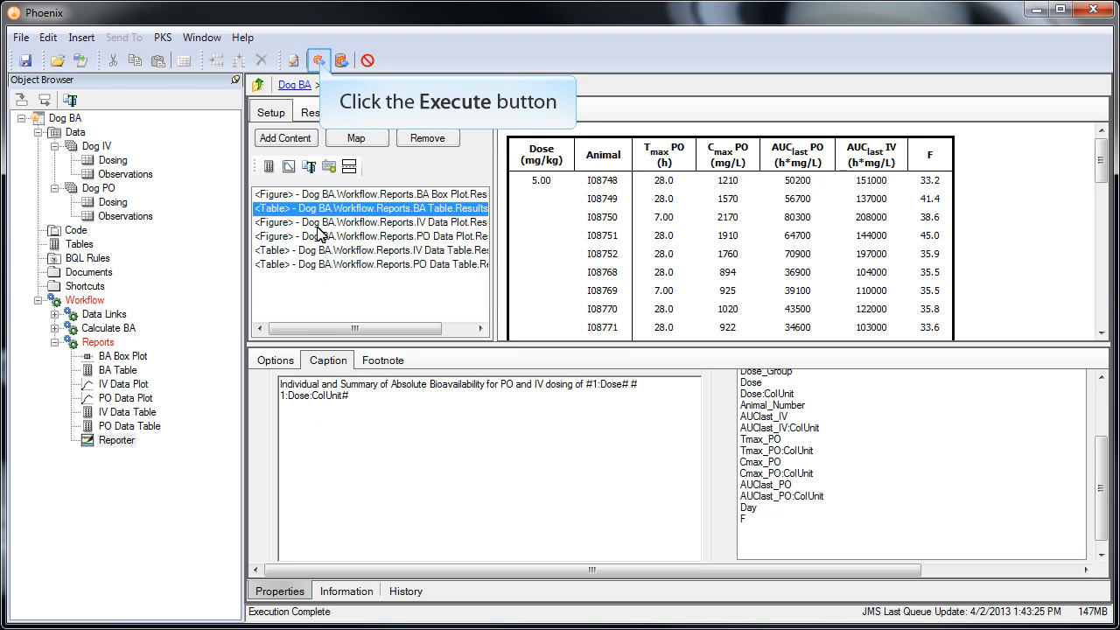
Step: Execute the Reporter again with the BA Table caption and open the regenerated Report.docx externally
click(318, 61)
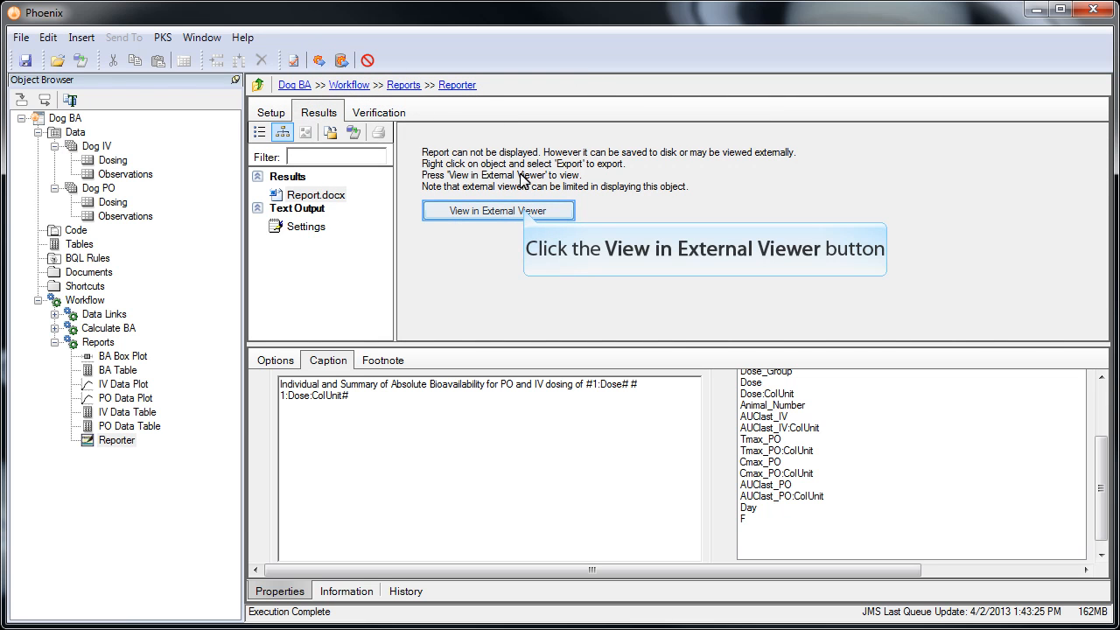
click(523, 211)
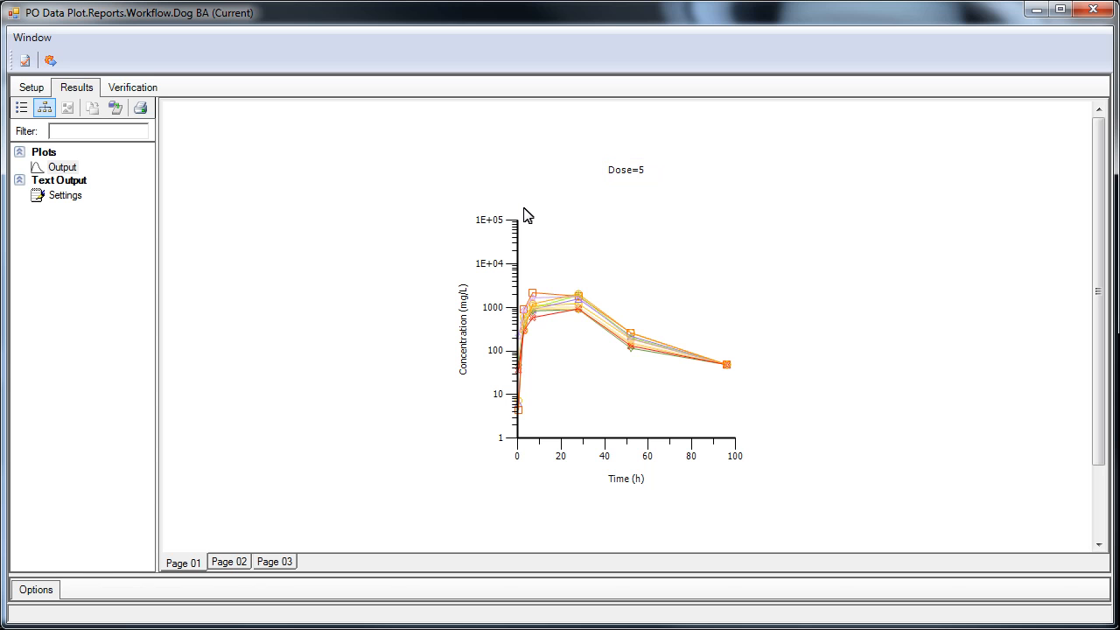
Step: Review the second and third pages of the PO Data Plot results to compare the plots for each dose
click(231, 563)
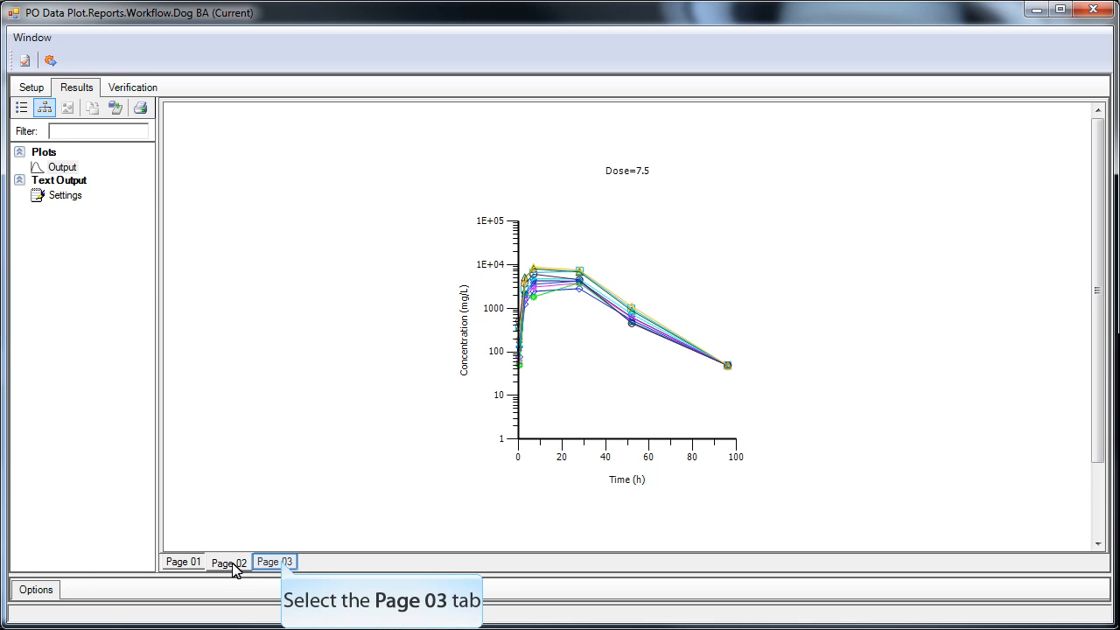
click(281, 565)
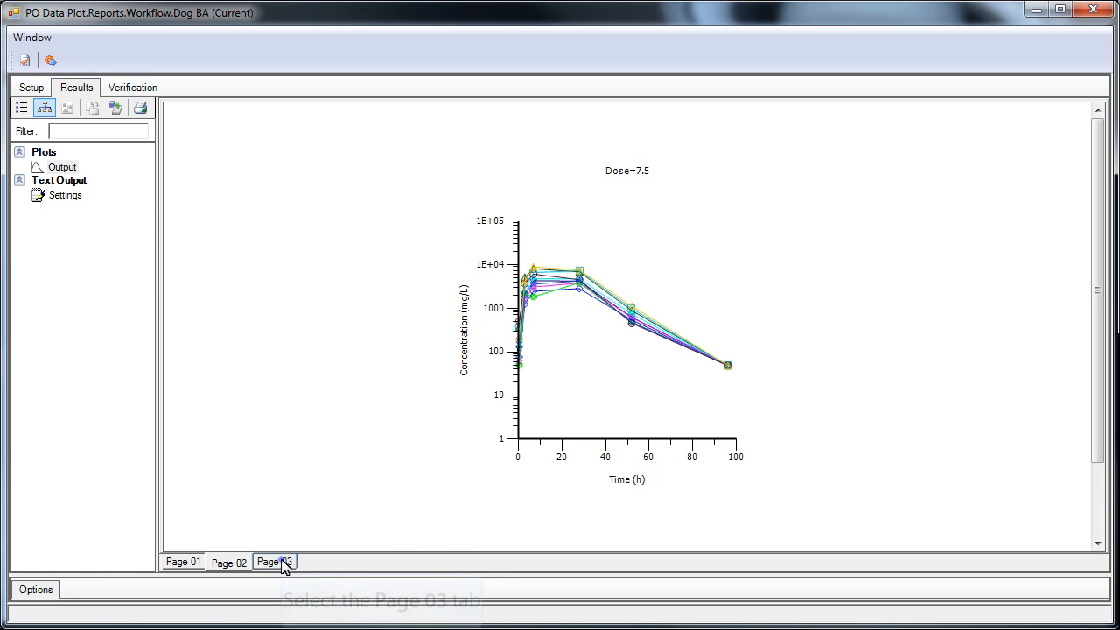
click(281, 564)
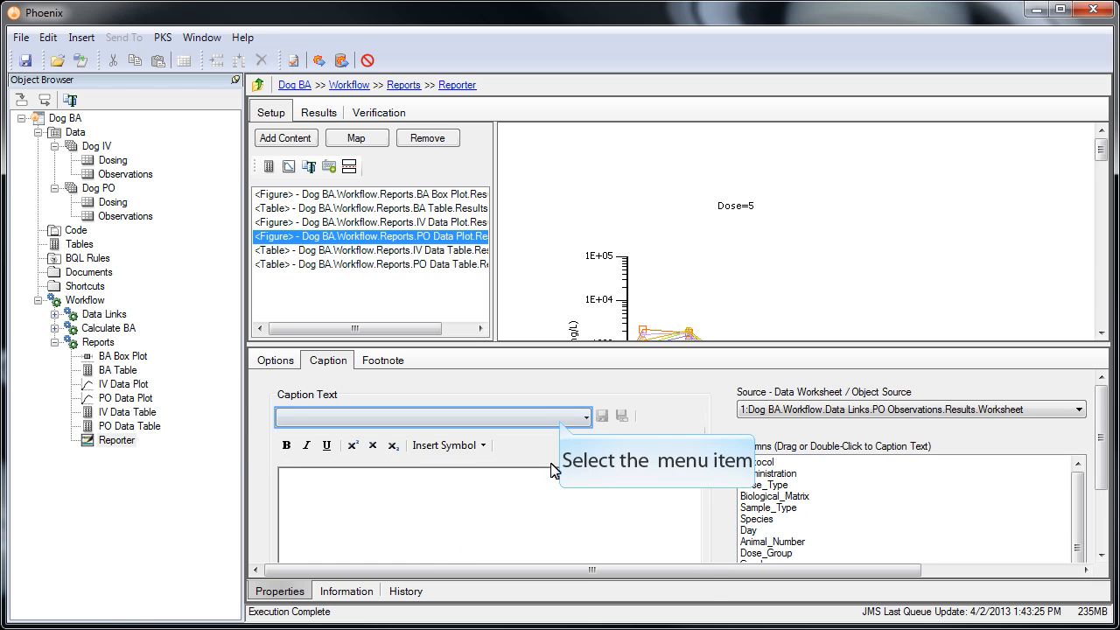
Step: Apply the saved individual concentrations caption to the PO Data Plot figure, and regenerate Report.docx for viewing in the external viewer
click(561, 420)
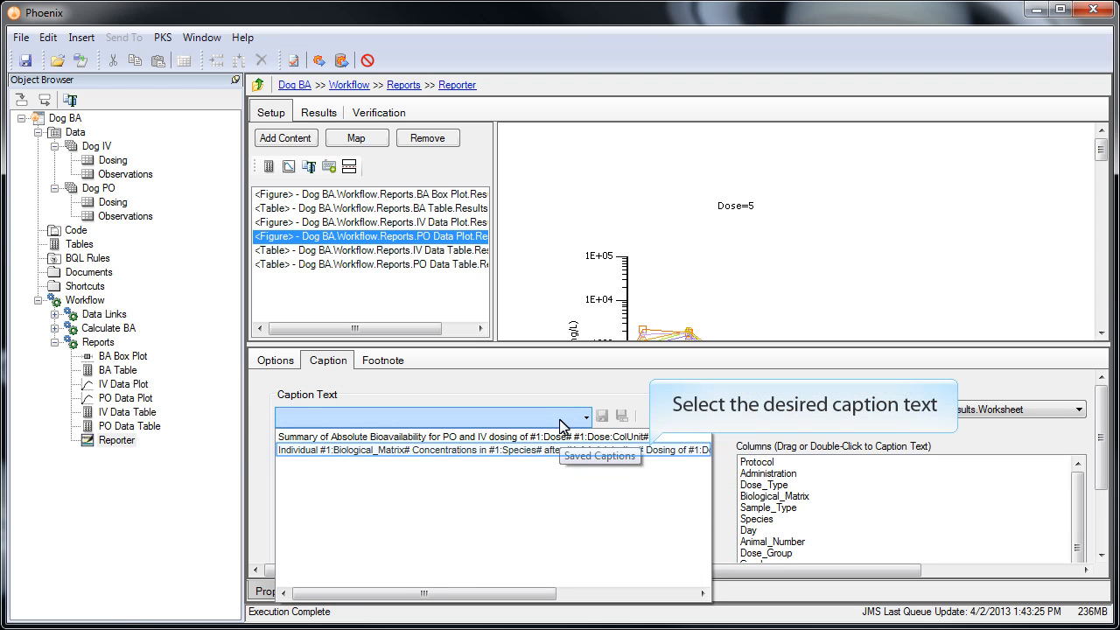
click(543, 450)
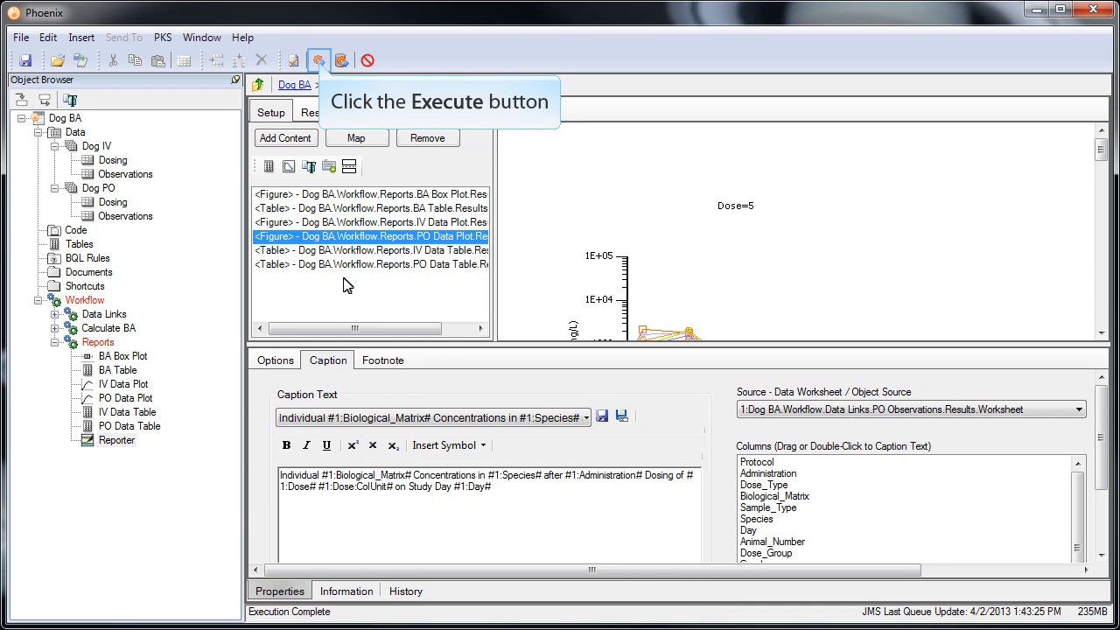
click(319, 61)
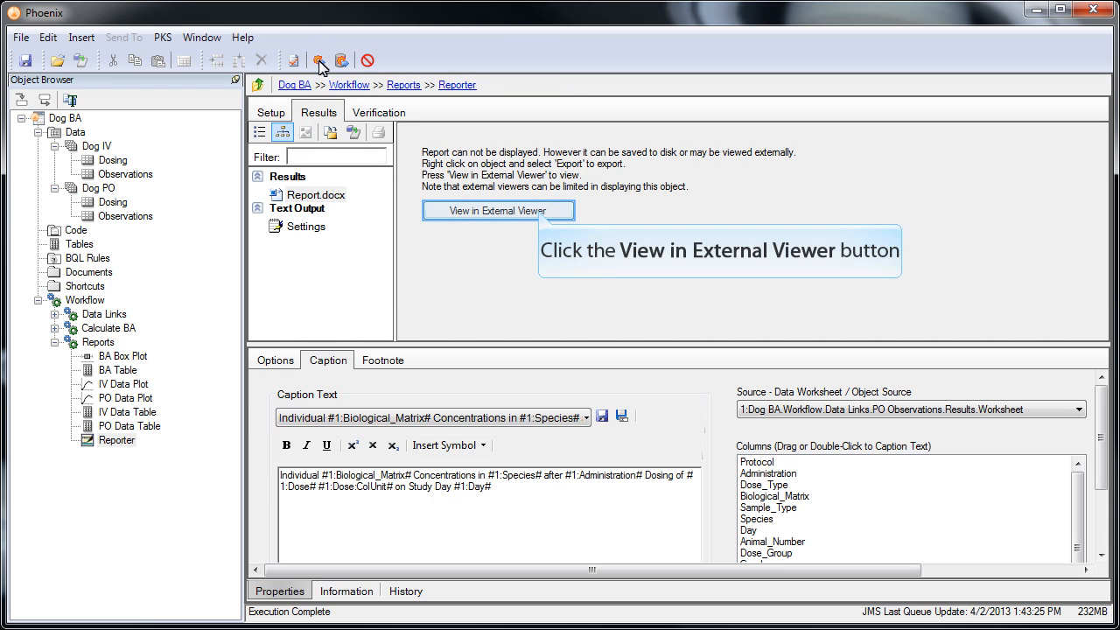
click(530, 211)
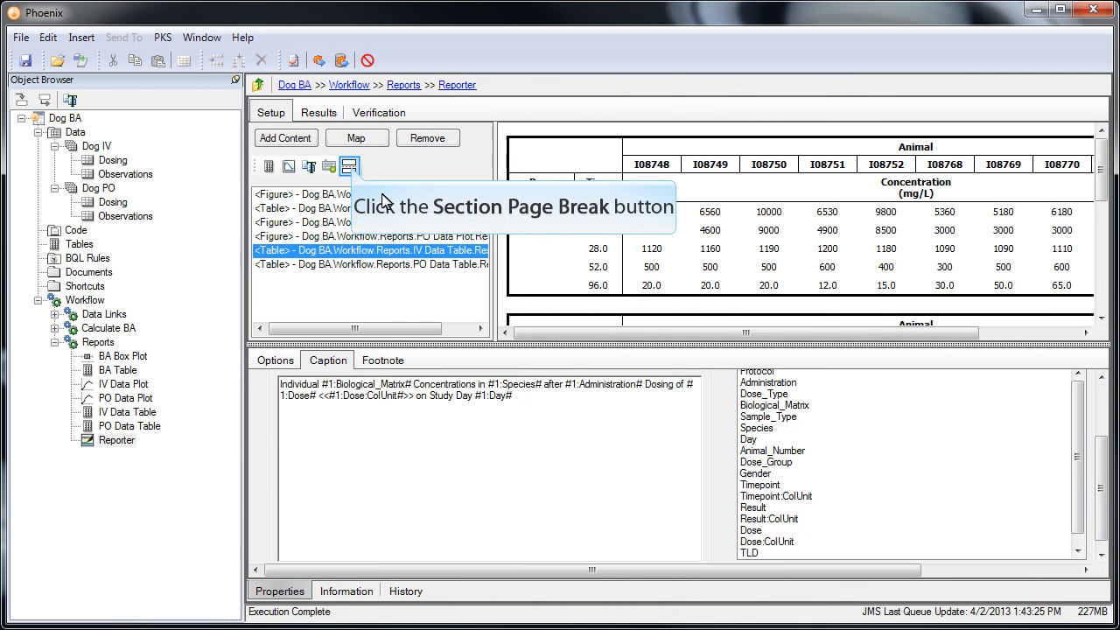
Step: Insert a Landscape section page break just before the IV Data Table item in the Reporter contents and execute the Reporter
click(350, 168)
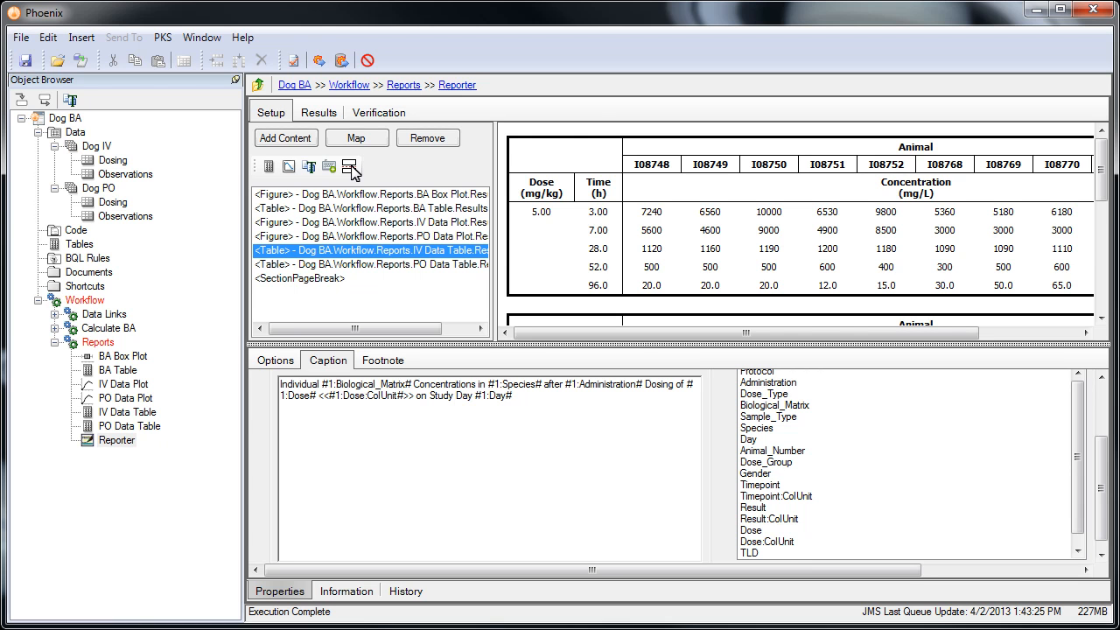
click(349, 279)
drag(359, 252, 361, 252)
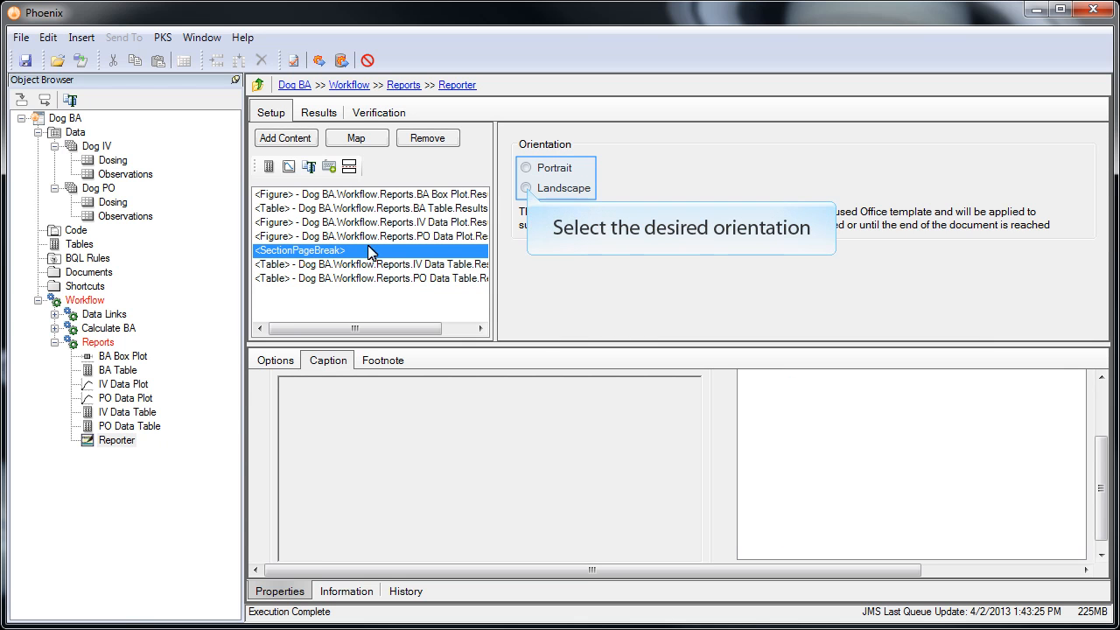
click(526, 188)
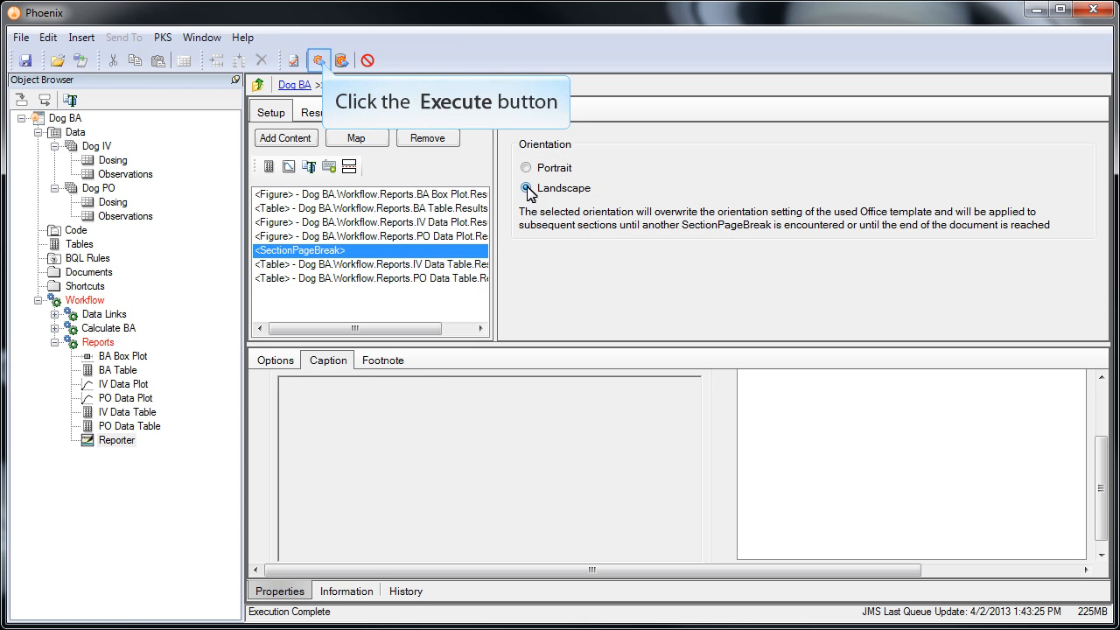
click(318, 60)
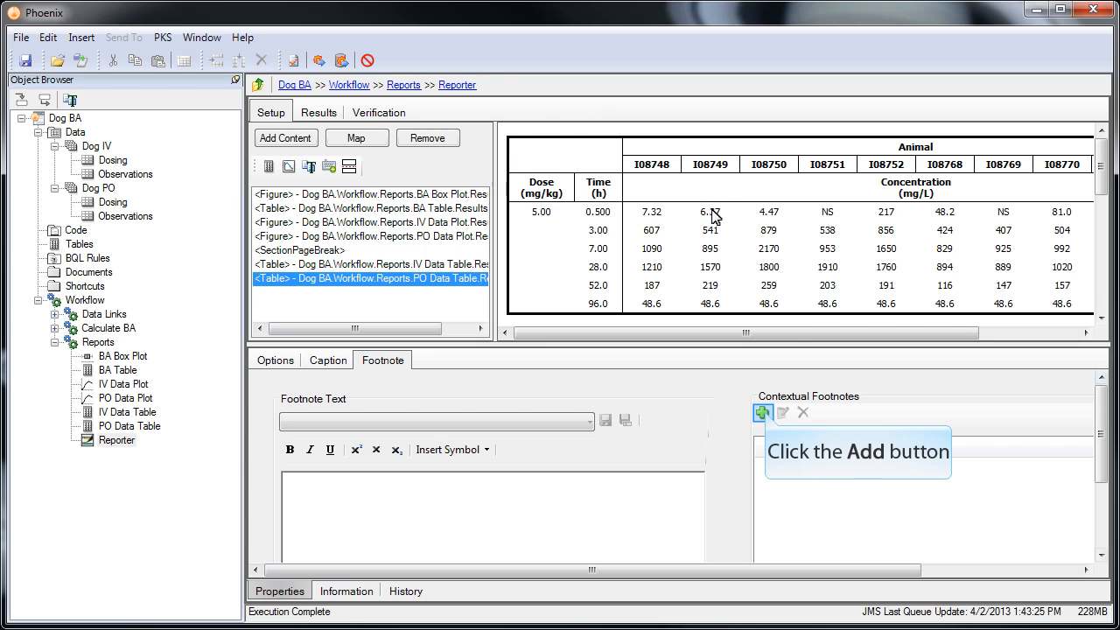
Step: Add and enable a contextual footnote for abbreviation NS reading "NS = Not Sampled" on the PO Data Table item, and execute the Reporter
click(762, 413)
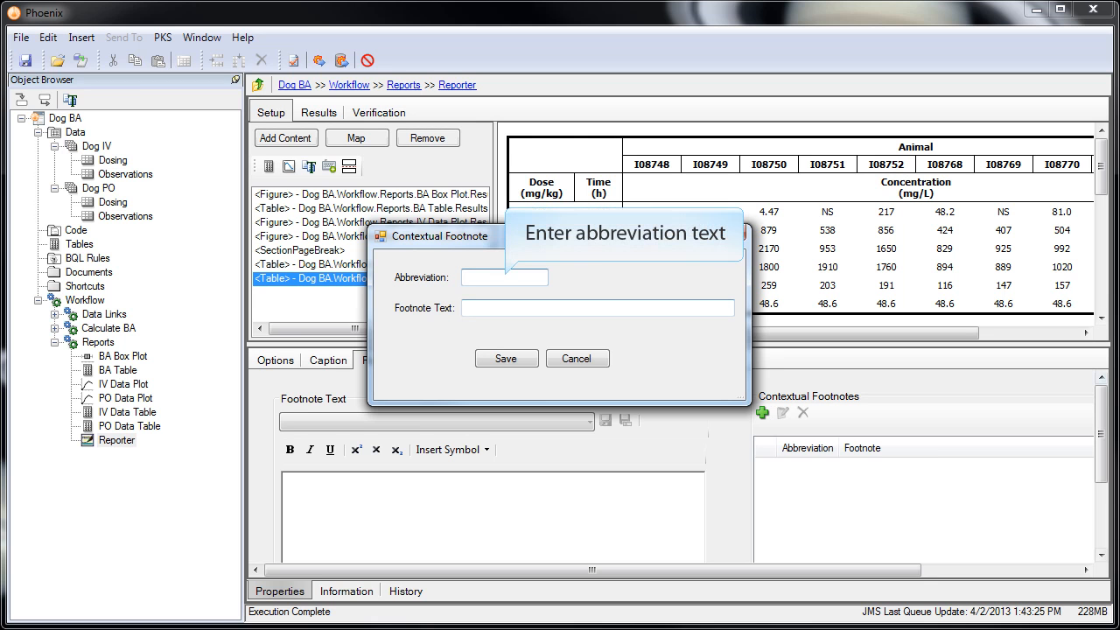
text(NS)
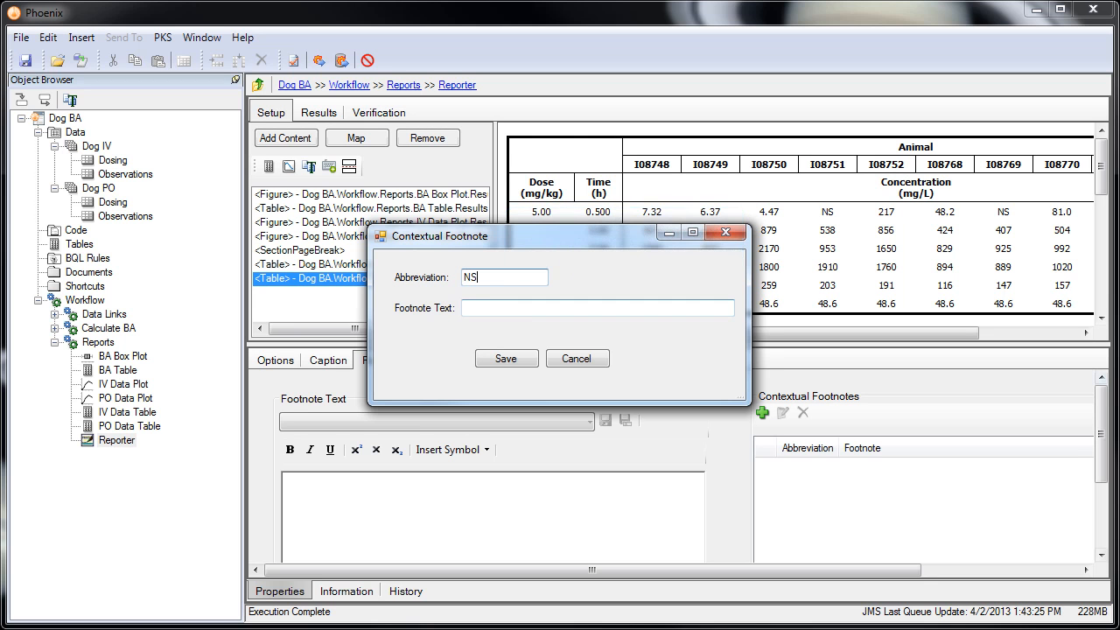
text(NS = Not Sampled)
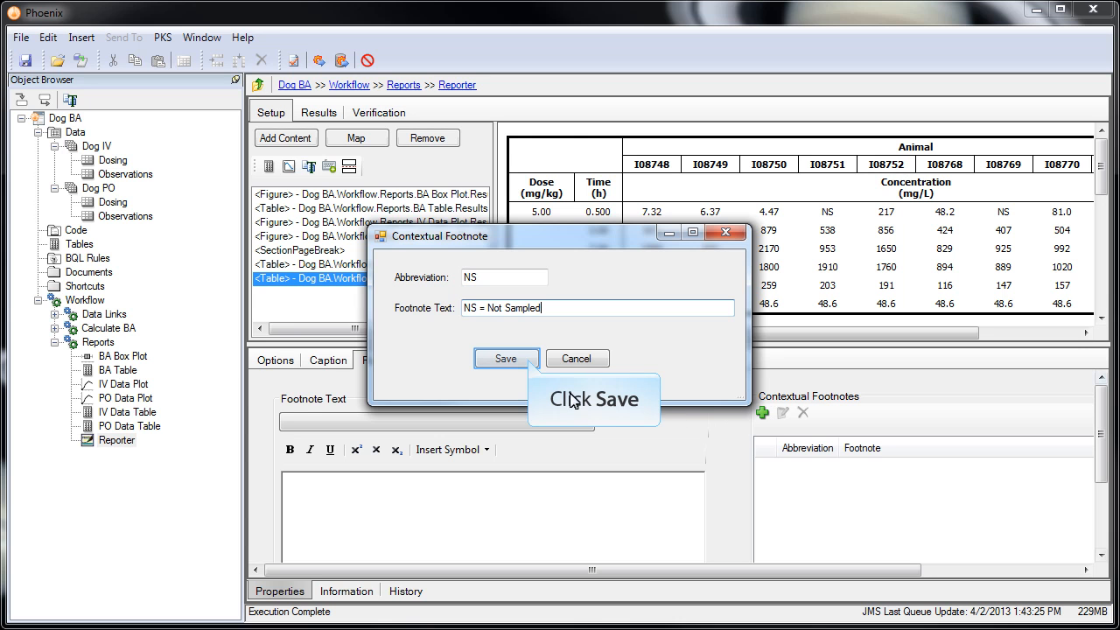
click(528, 359)
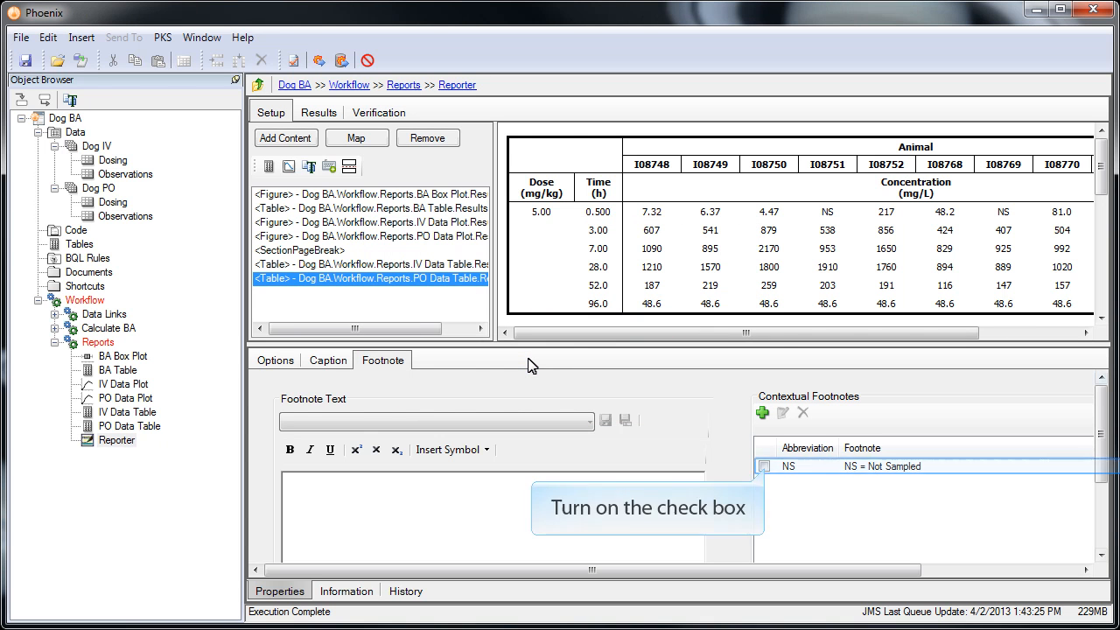
click(763, 466)
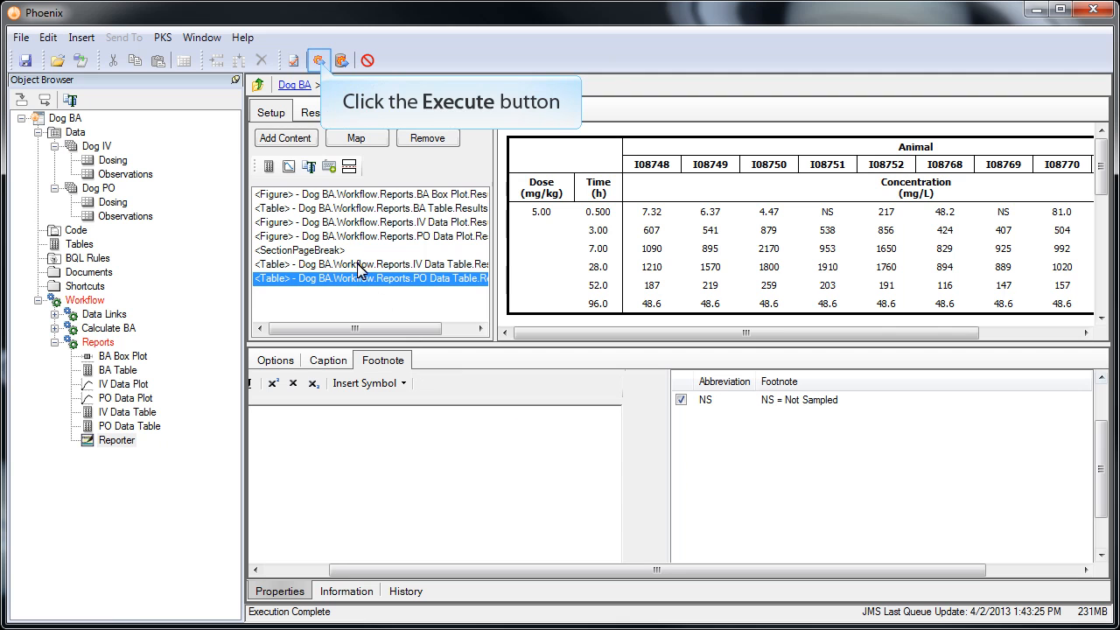
click(319, 61)
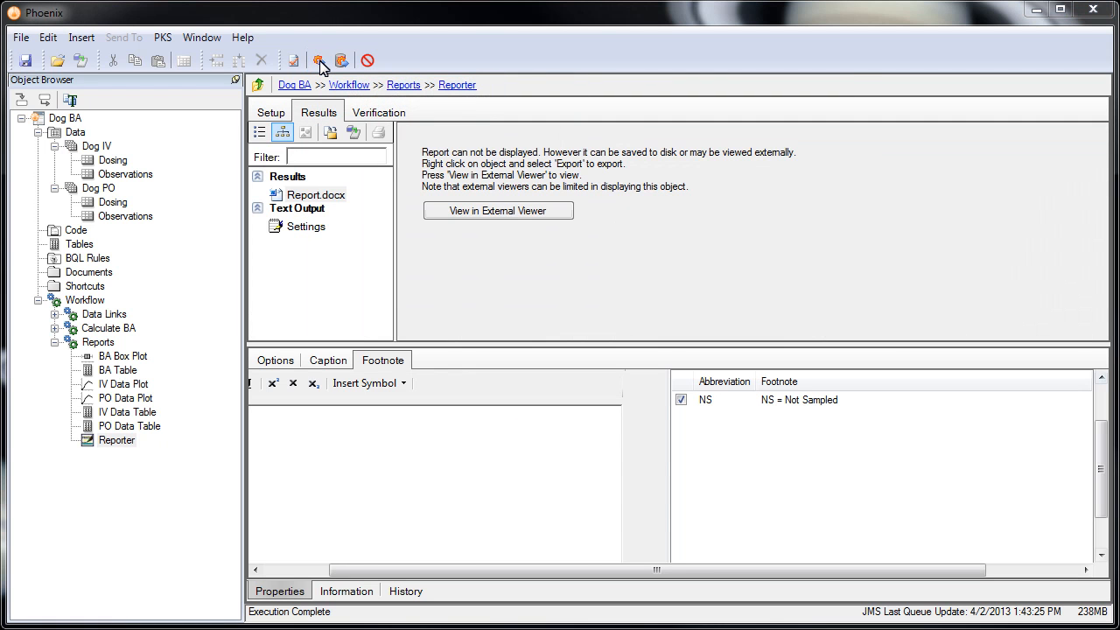